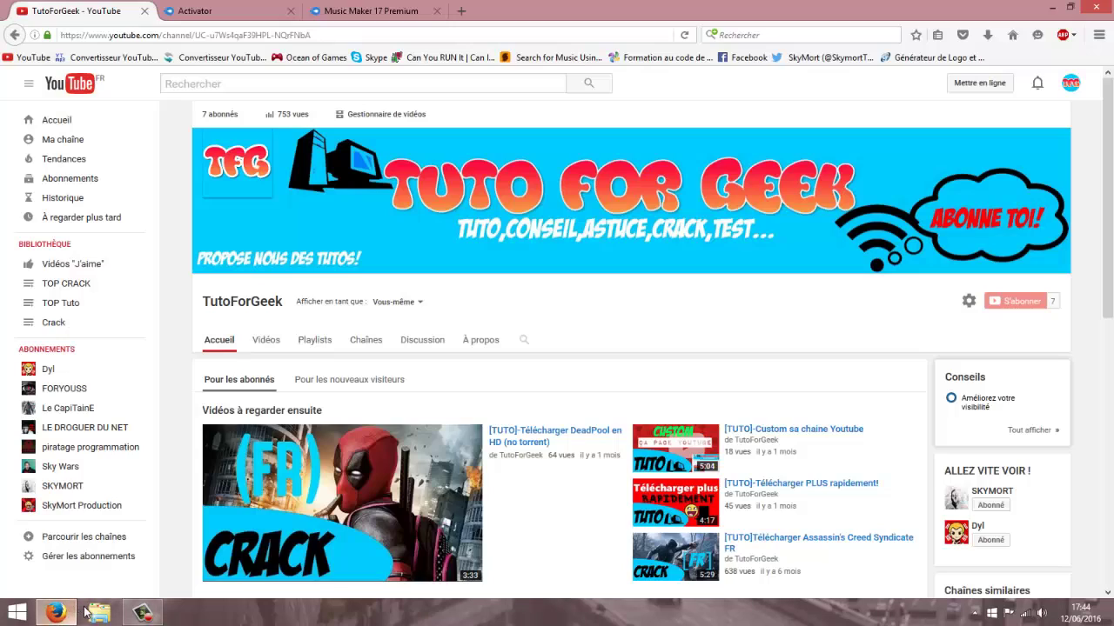
Download Activator.exe from its MediaFire page and save it to the desktop (Bureau)
click(328, 7)
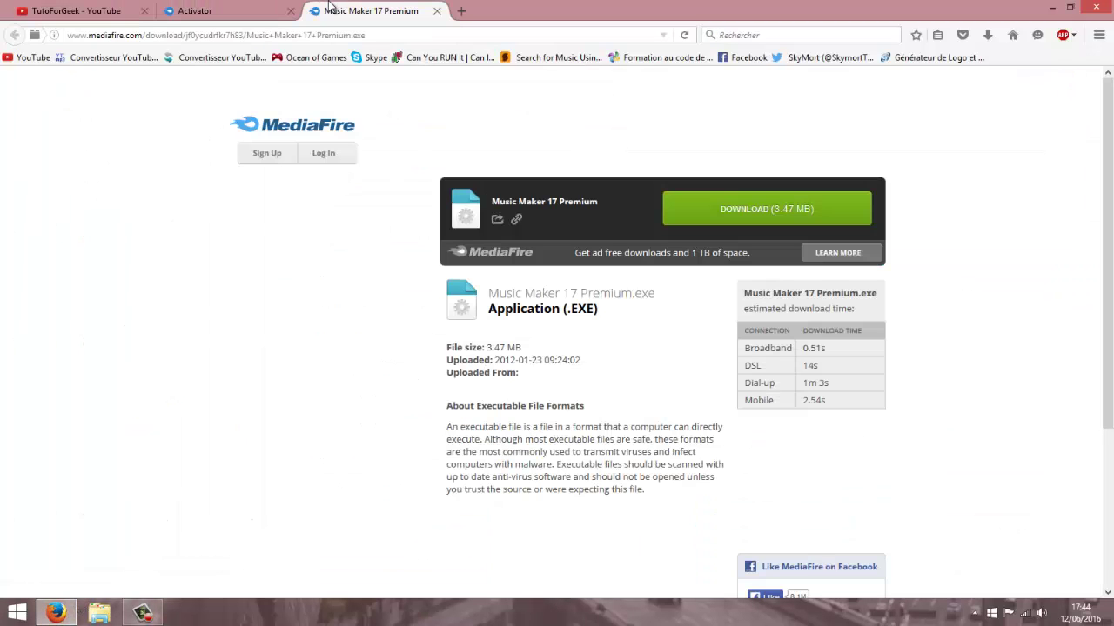
click(242, 9)
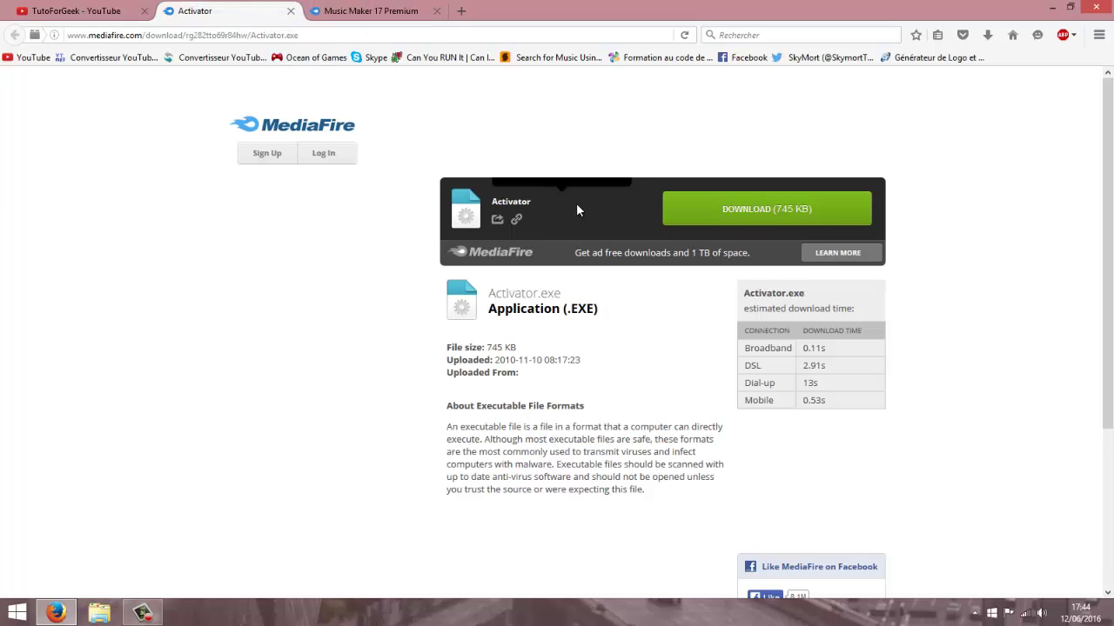
click(750, 219)
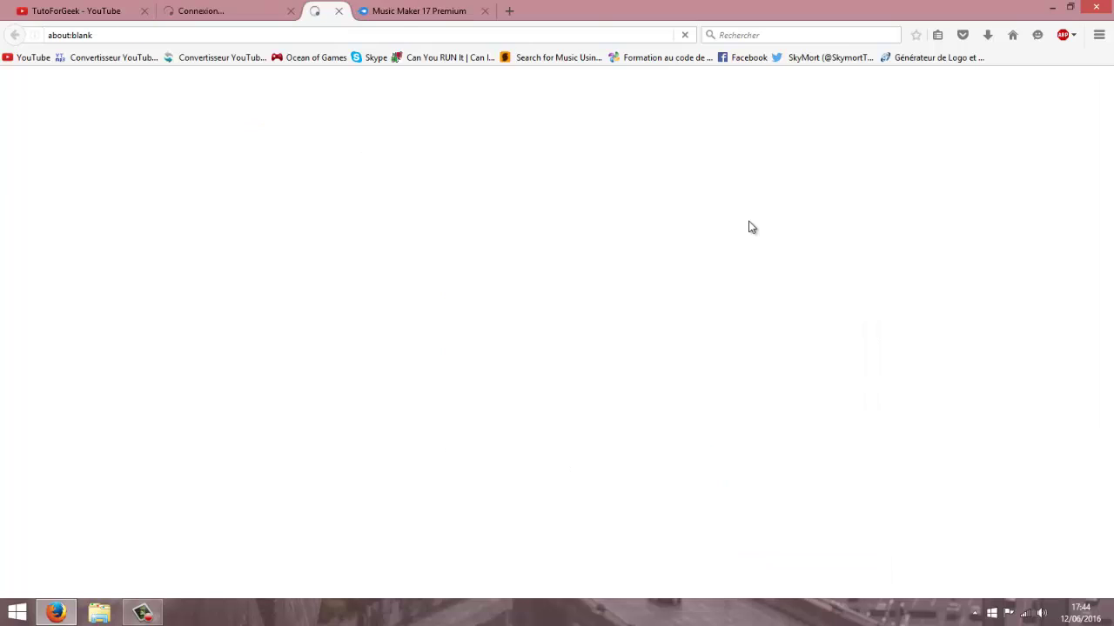
click(244, 9)
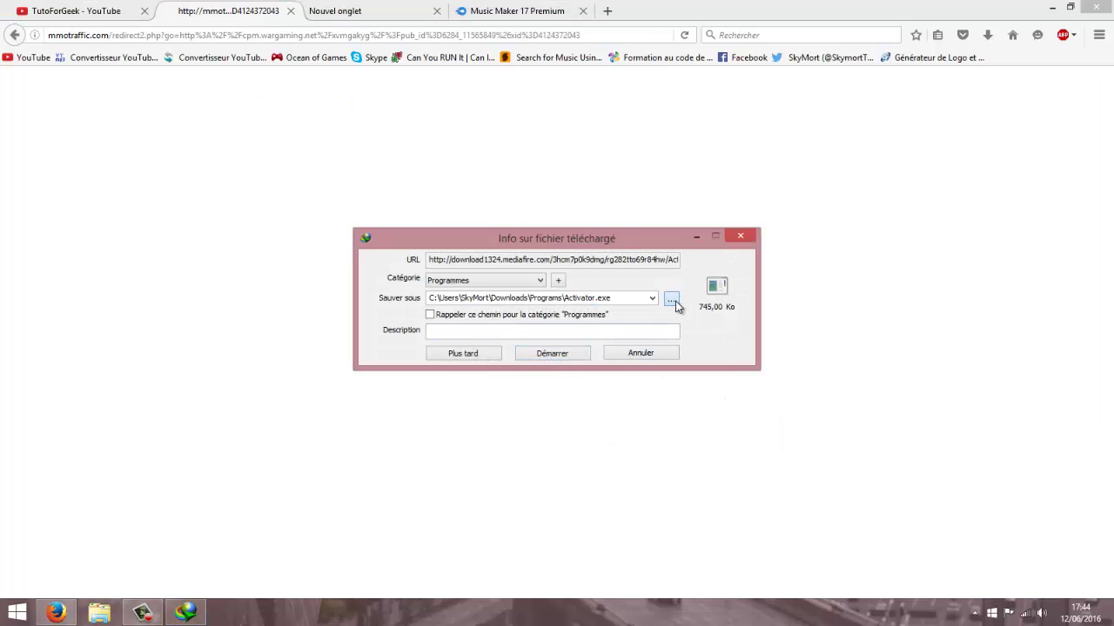
click(671, 299)
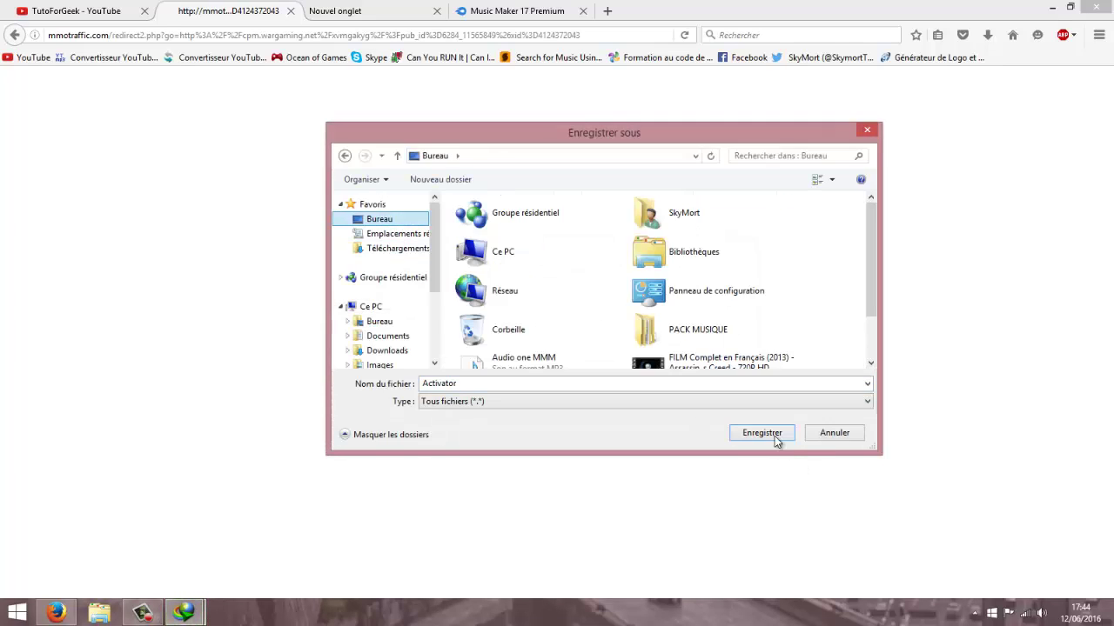
click(770, 434)
click(562, 354)
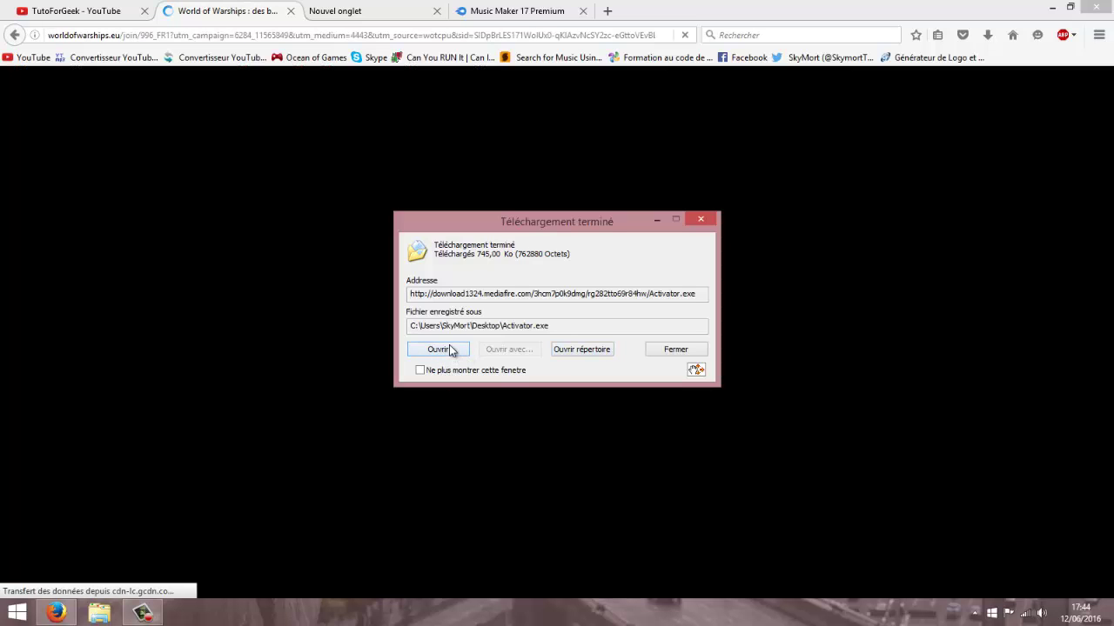
click(671, 350)
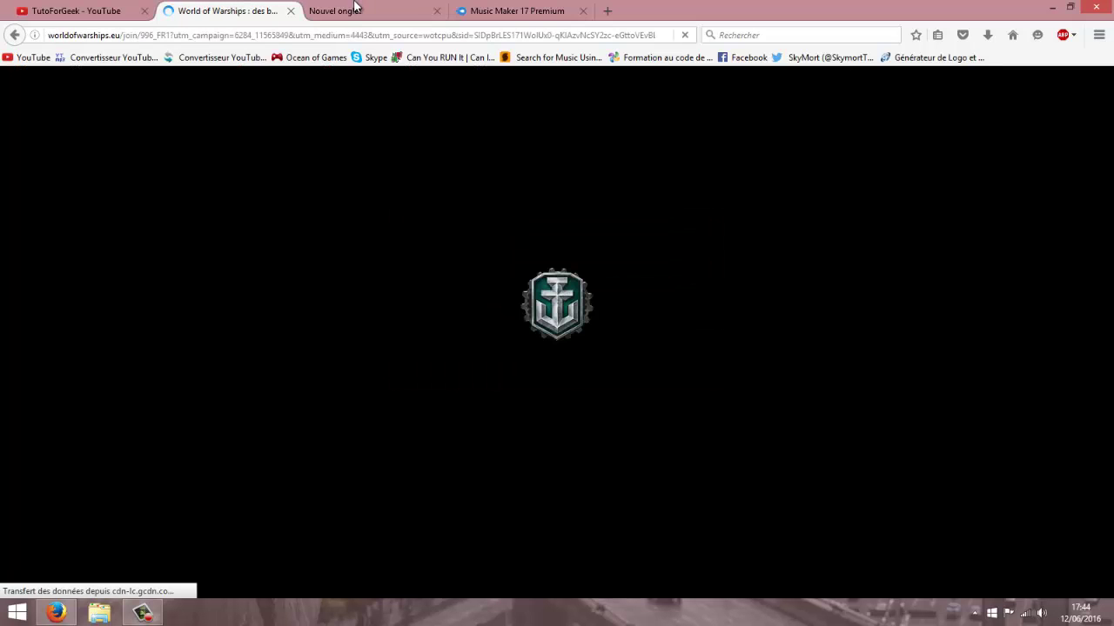
Close the two advertising pages and the Music Maker 17 Premium download page
click(291, 11)
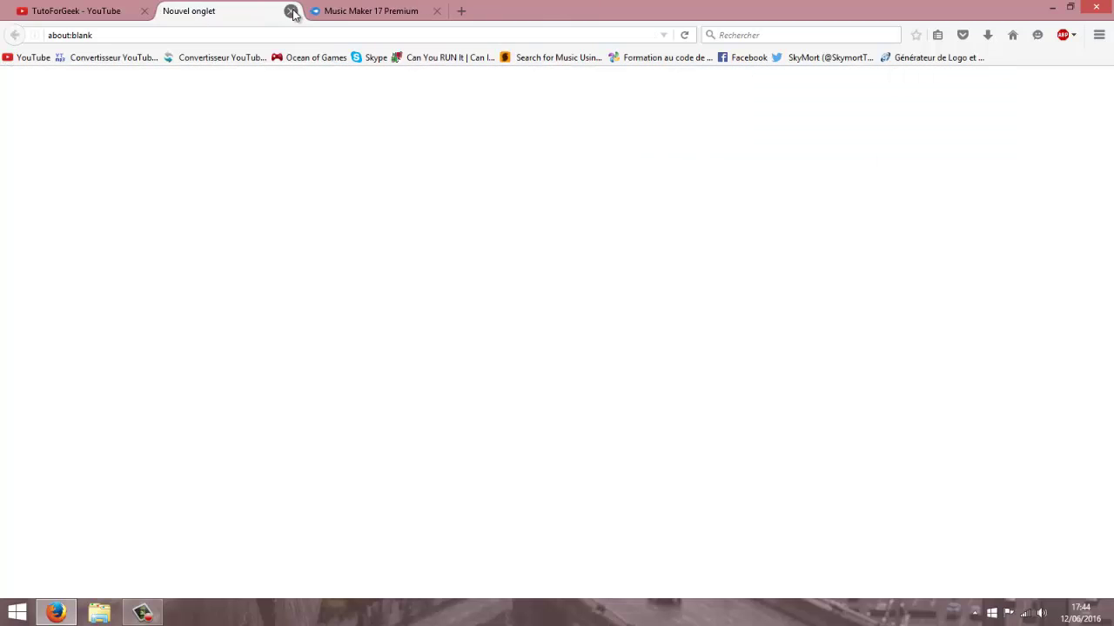
click(292, 11)
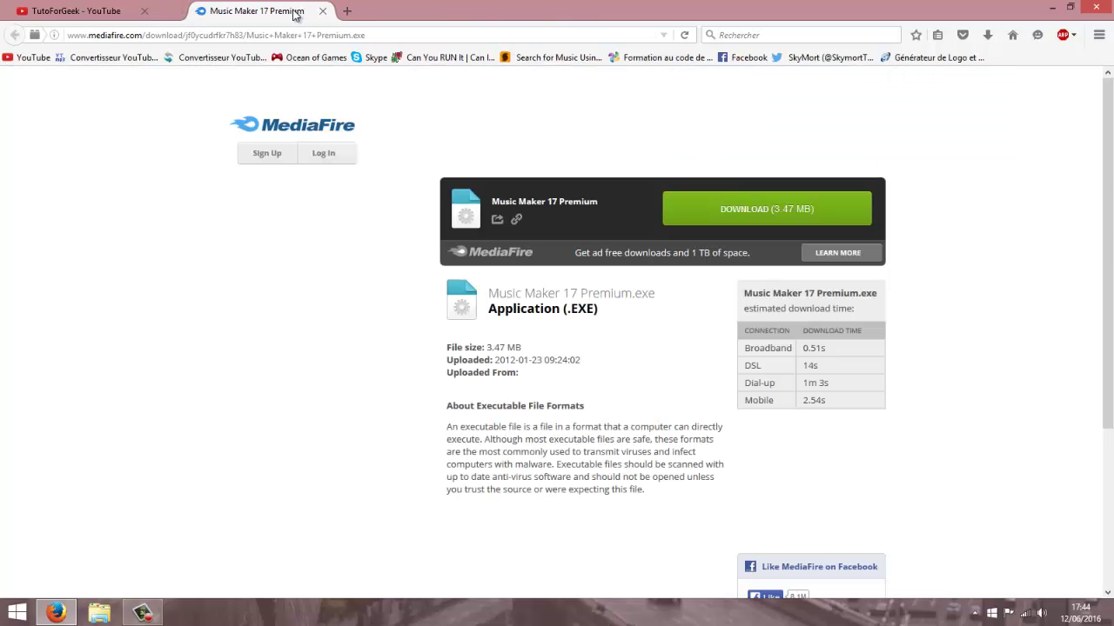
drag(492, 206, 598, 206)
click(598, 206)
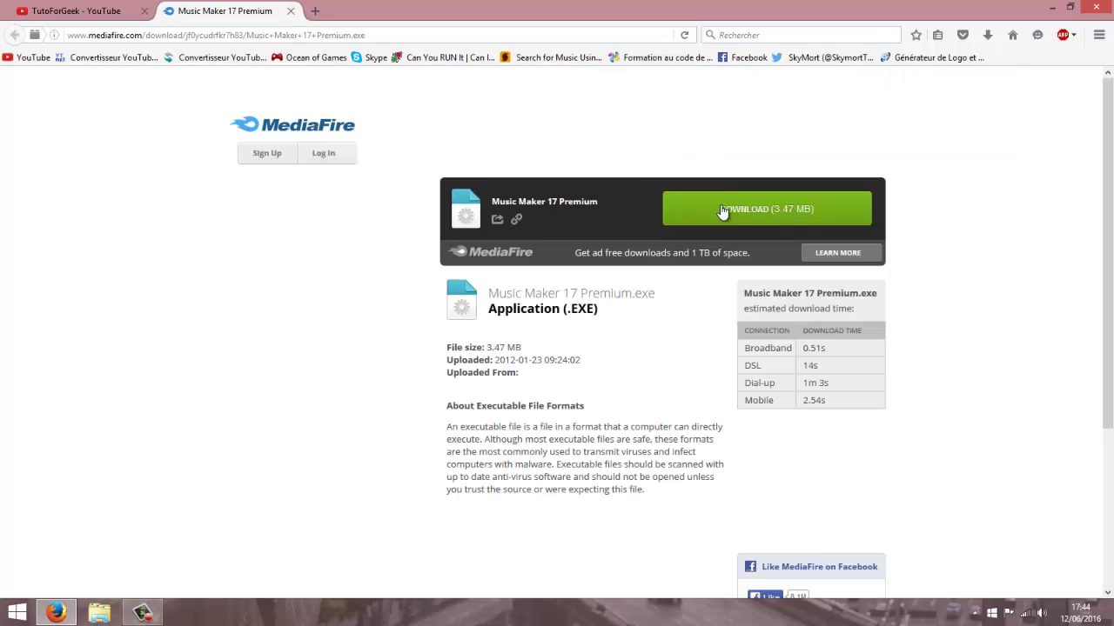
click(290, 12)
Minimize the browser and move the Music Maker 17 Premium installer icon a little lower on the desktop
click(1047, 7)
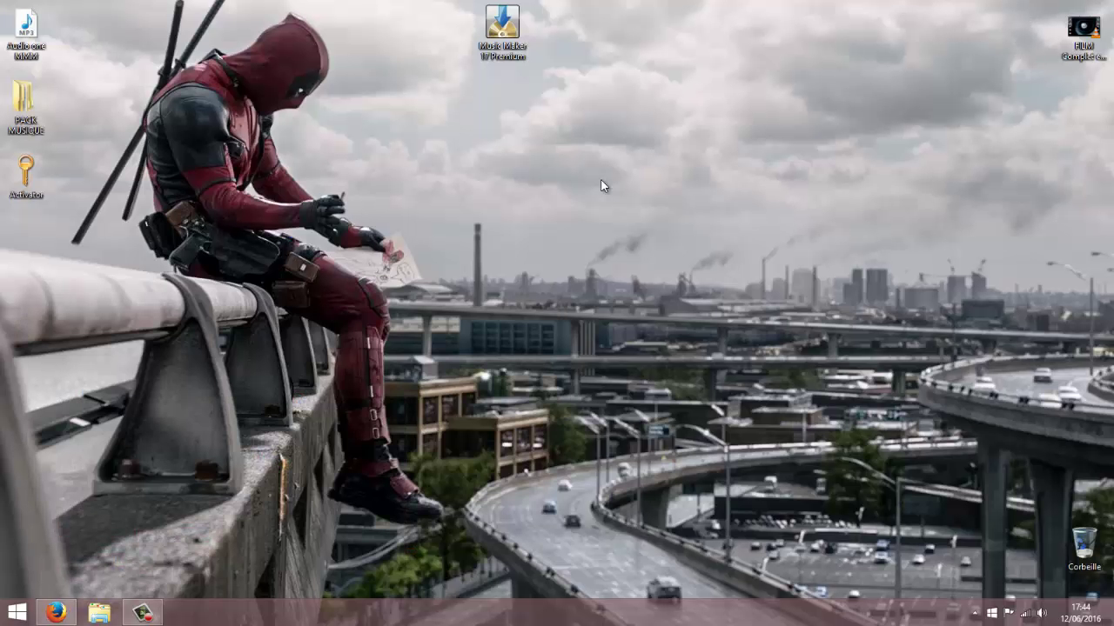
drag(502, 30, 546, 97)
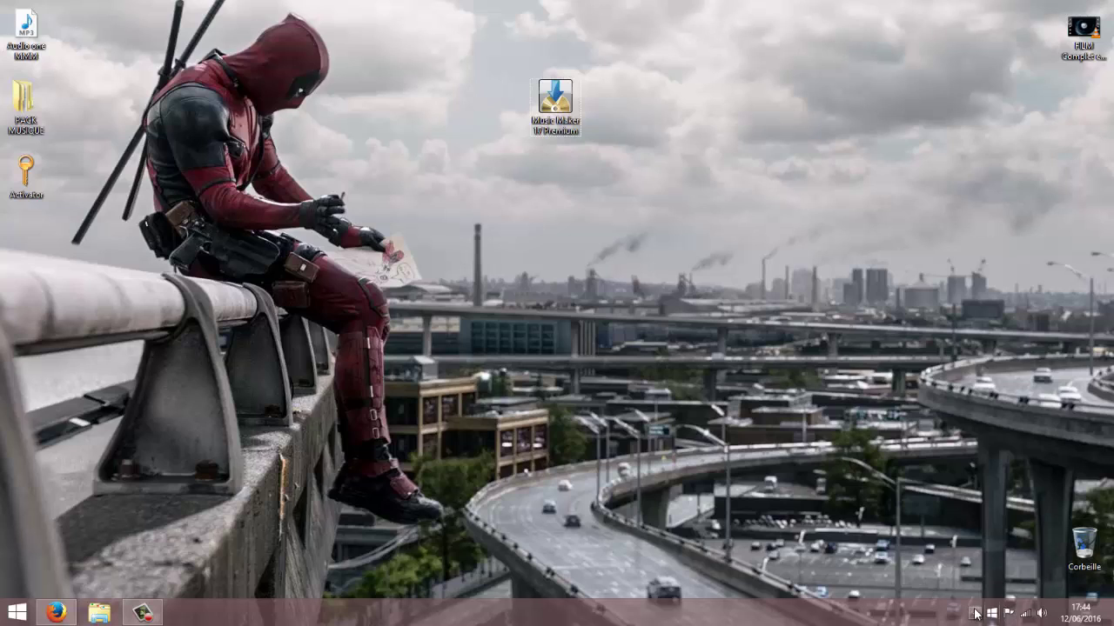
drag(74, 374, 368, 475)
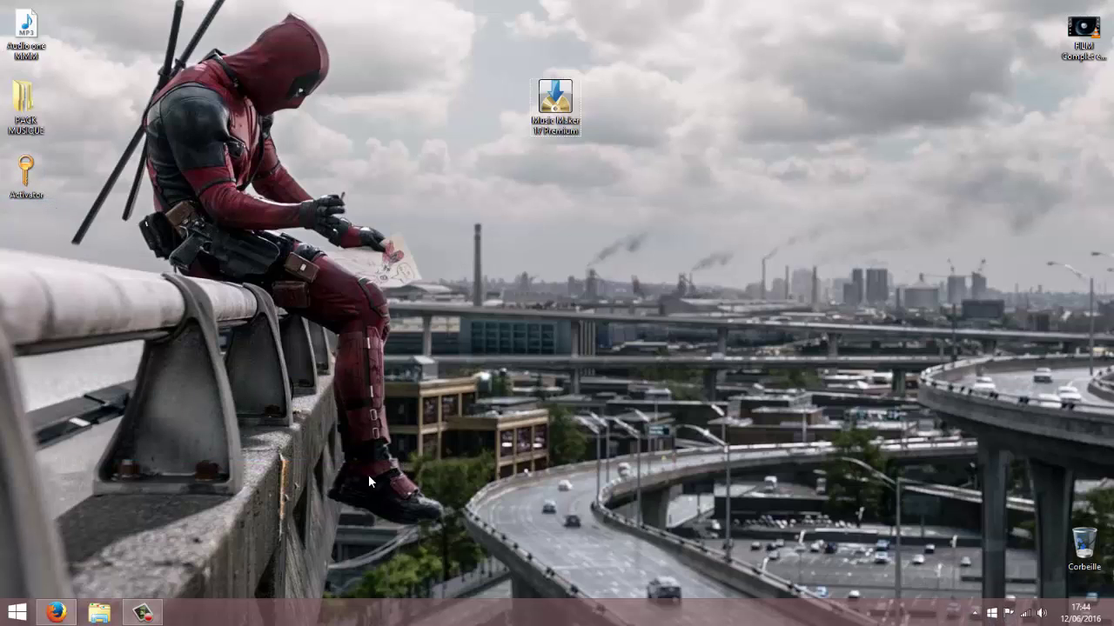
In File Explorer, open Music_Maker_17_Premium_Version_a_telecharger under C:, Program Files (x86), MAGIX
click(100, 615)
click(347, 295)
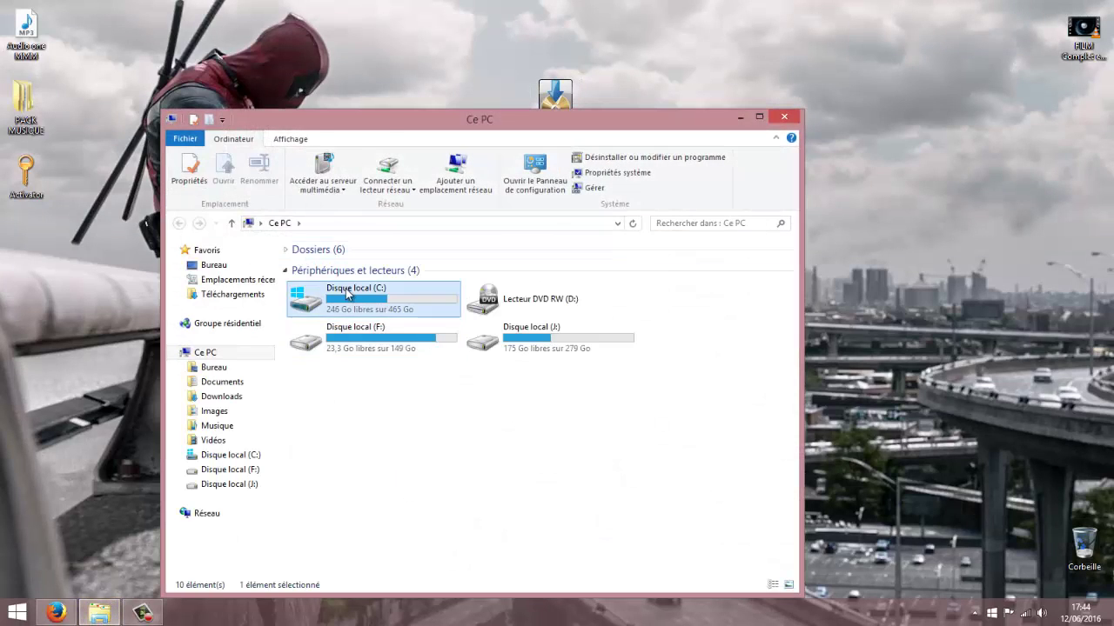
double_click(347, 295)
click(346, 355)
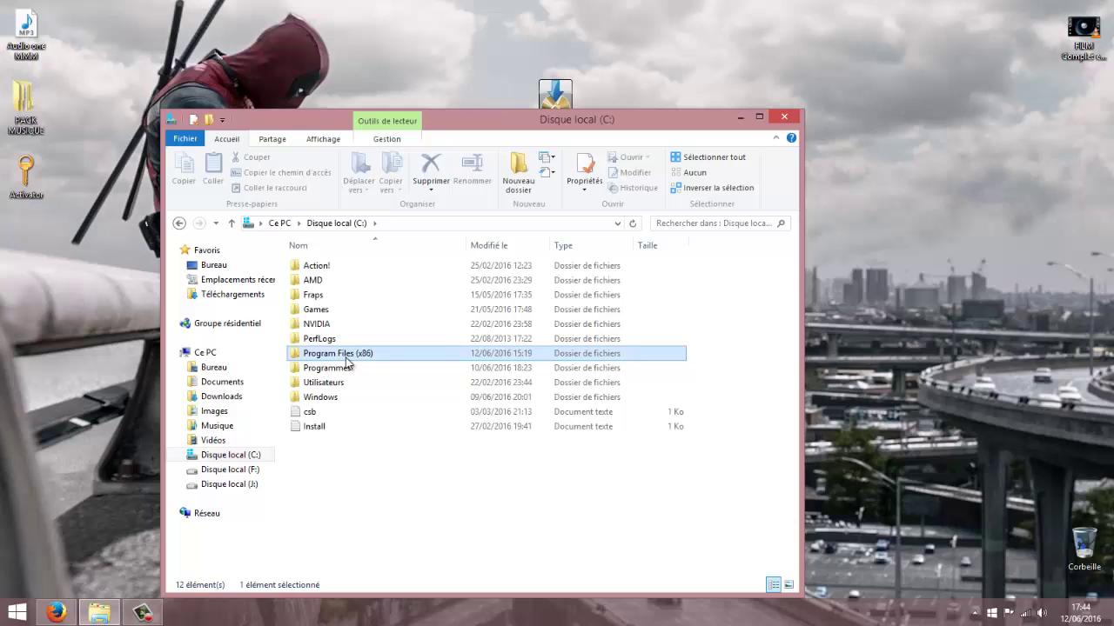
double_click(346, 357)
click(343, 528)
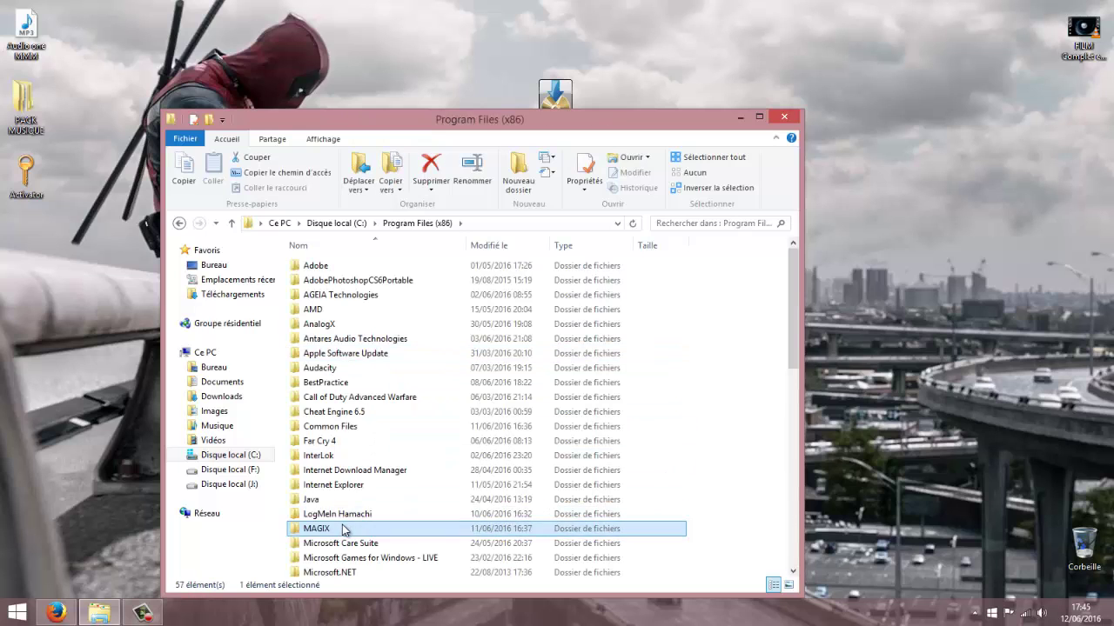
double_click(342, 528)
double_click(356, 266)
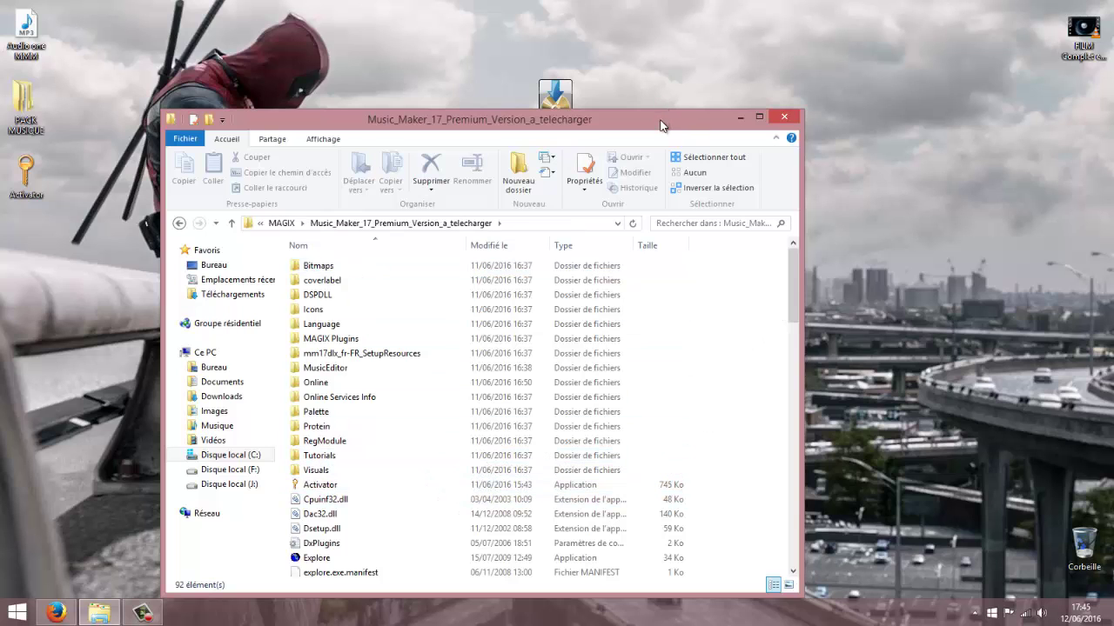
Reposition the folder window and navigate again from drive C: through Program Files (x86) and MAGIX to the Music Maker 17 folder
drag(660, 124, 777, 76)
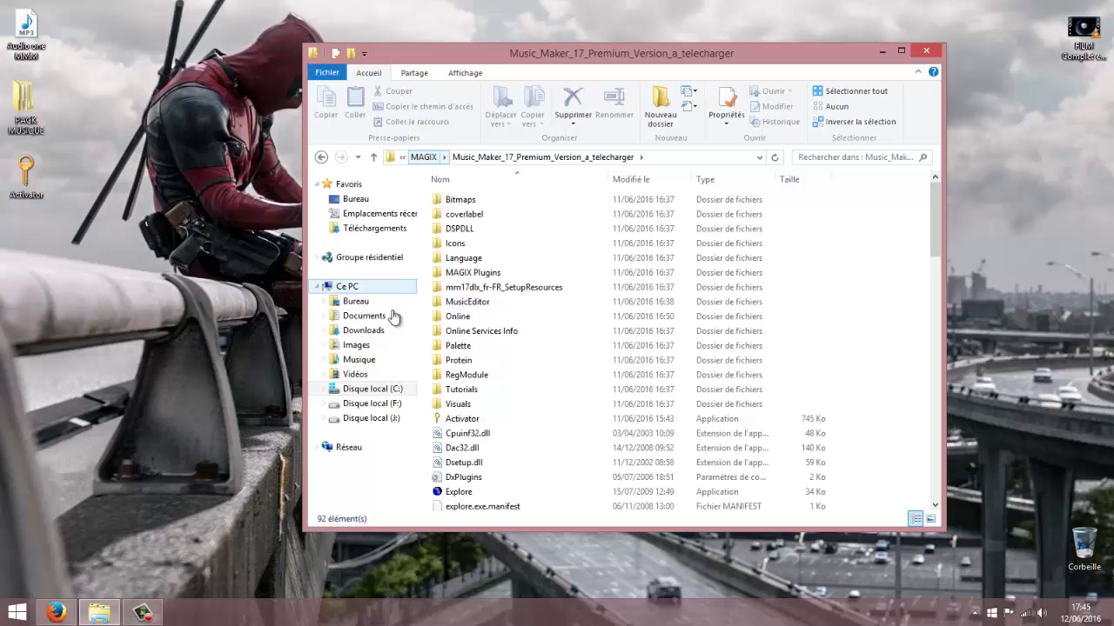
click(366, 391)
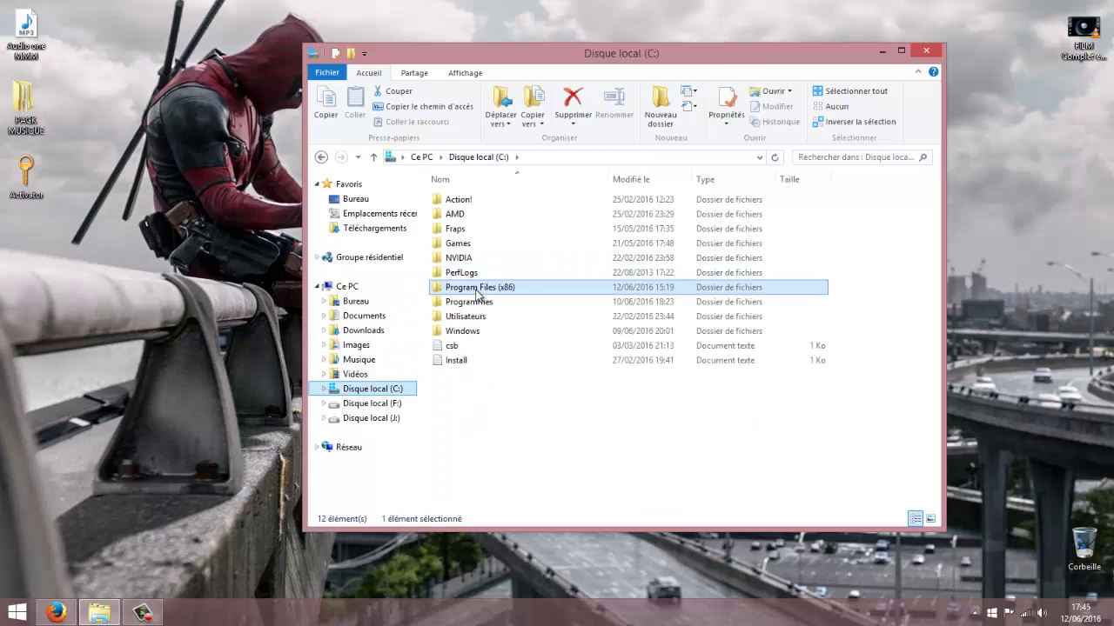
double_click(476, 290)
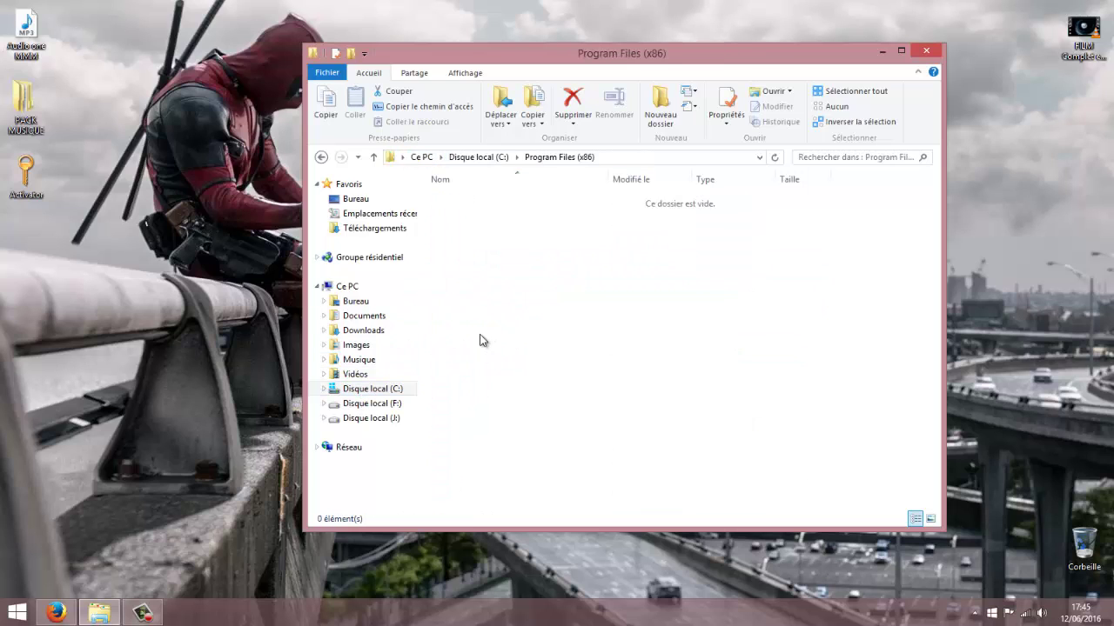
double_click(458, 462)
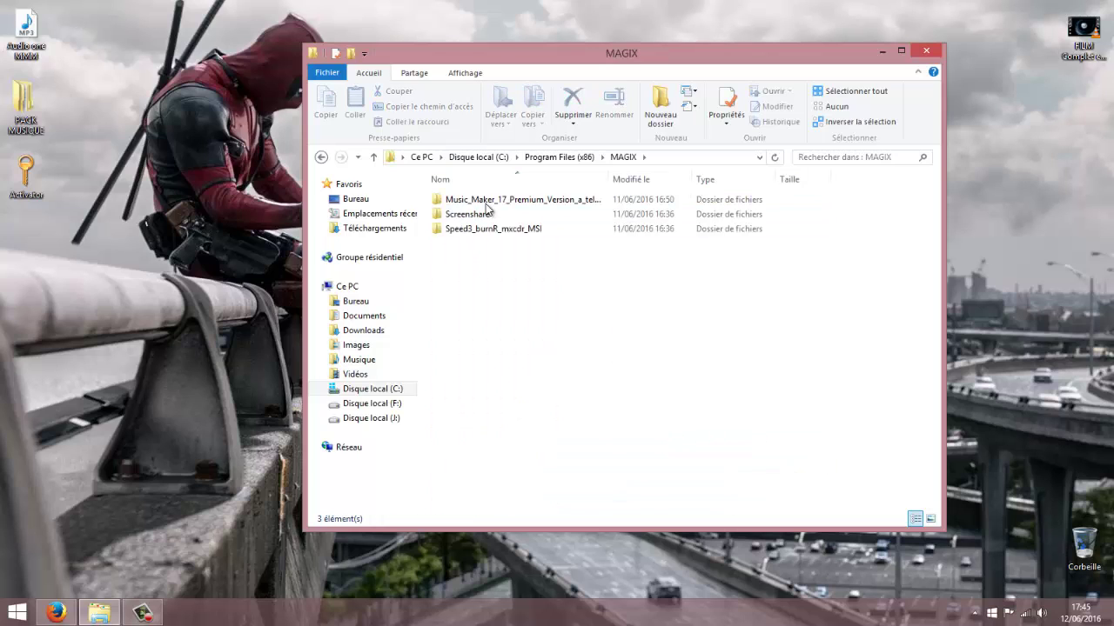
click(500, 209)
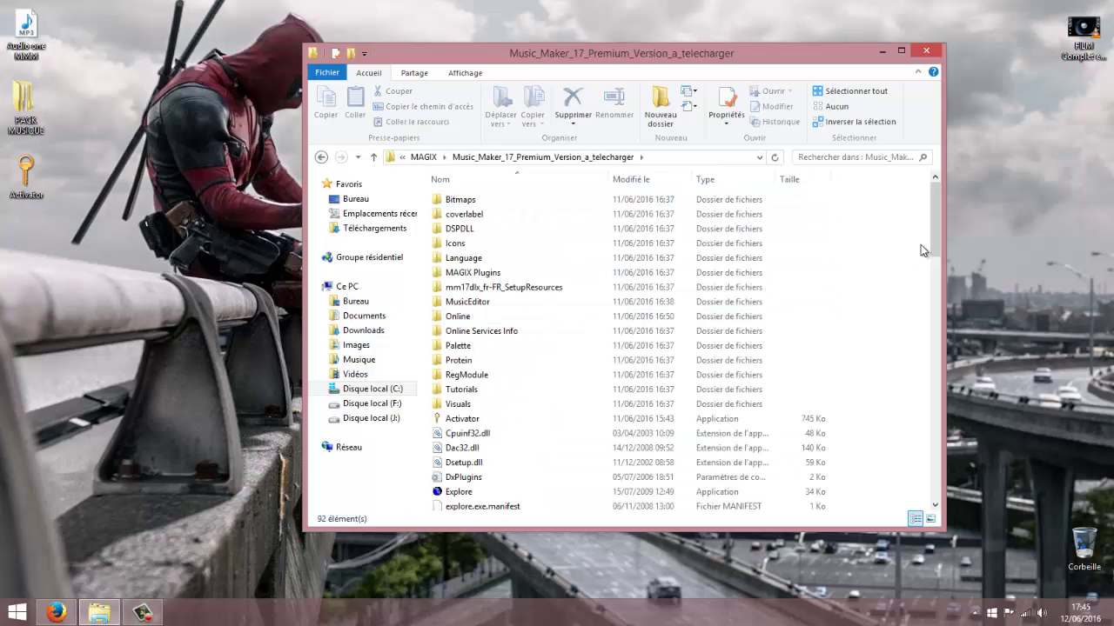
Try to transfer the Activator file from the desktop into the Music Maker 17 program folder
click(449, 422)
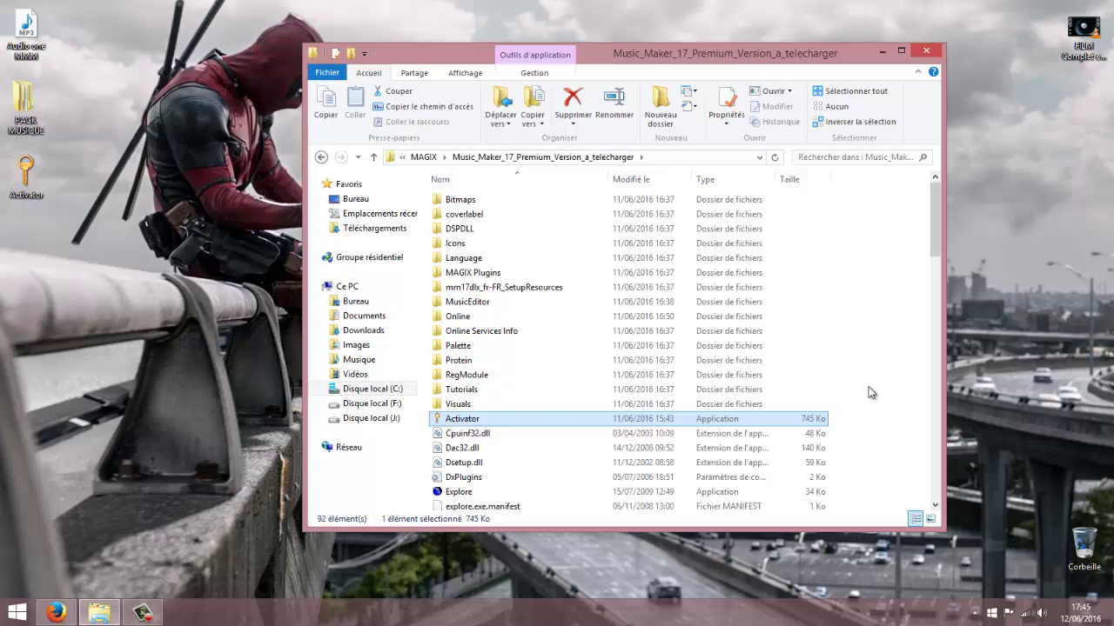
click(31, 183)
drag(31, 183, 561, 275)
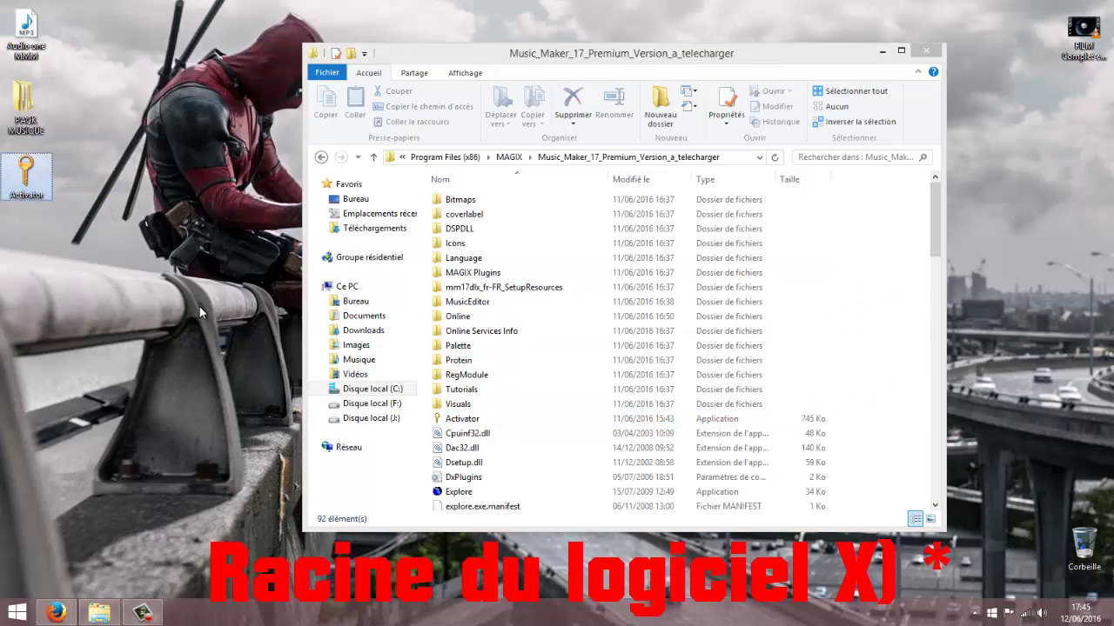
Open the Activator application inside the Music Maker 17 folder and close its window
drag(938, 258, 937, 277)
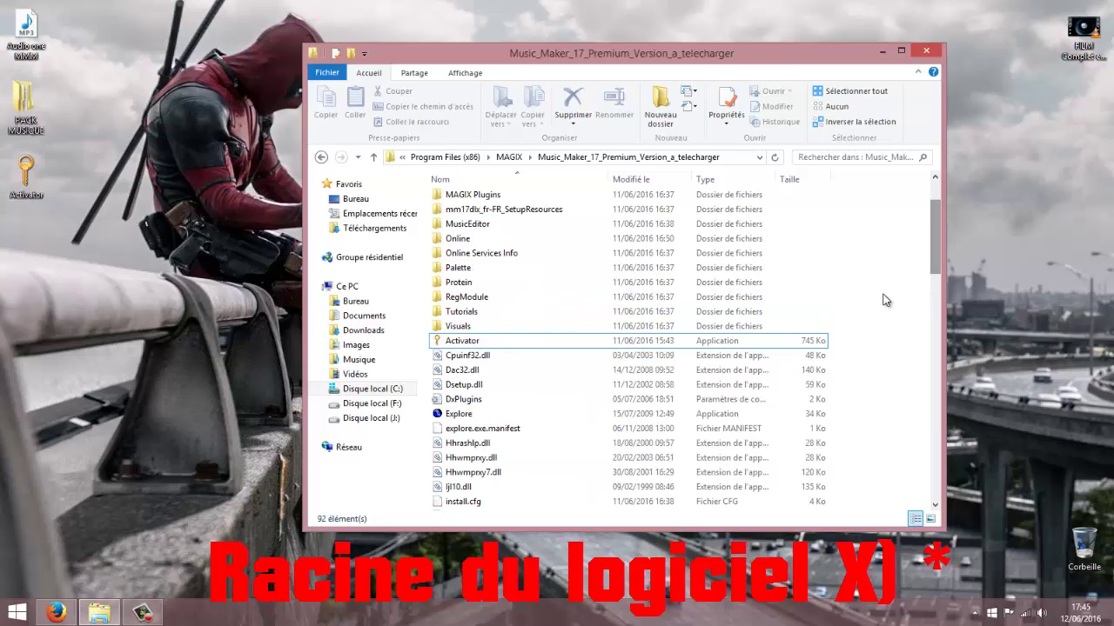
click(454, 342)
double_click(454, 341)
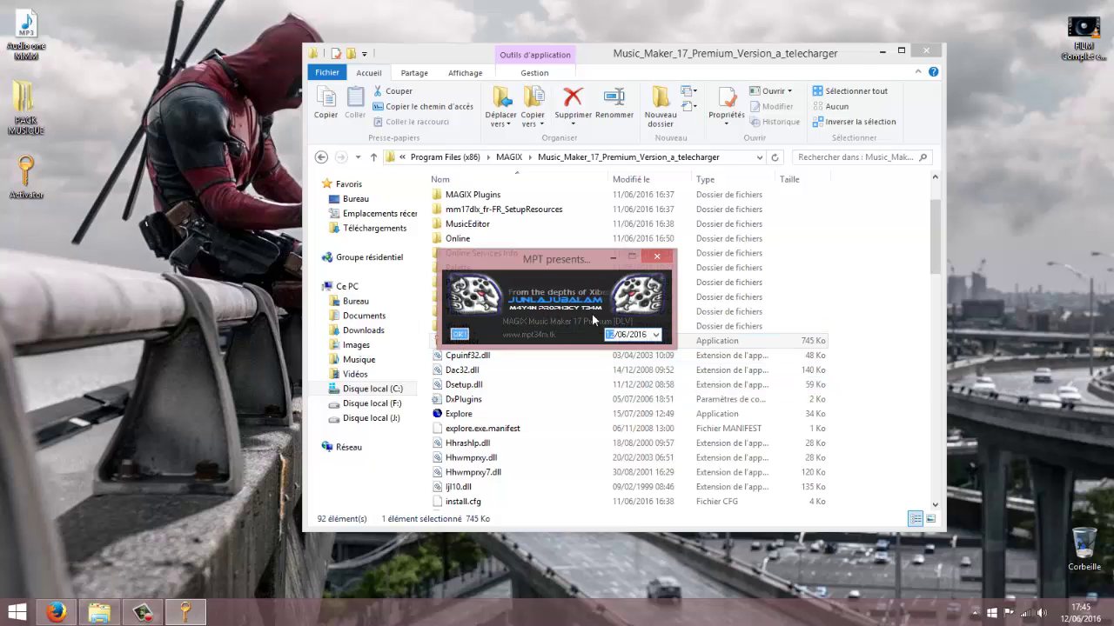
click(656, 258)
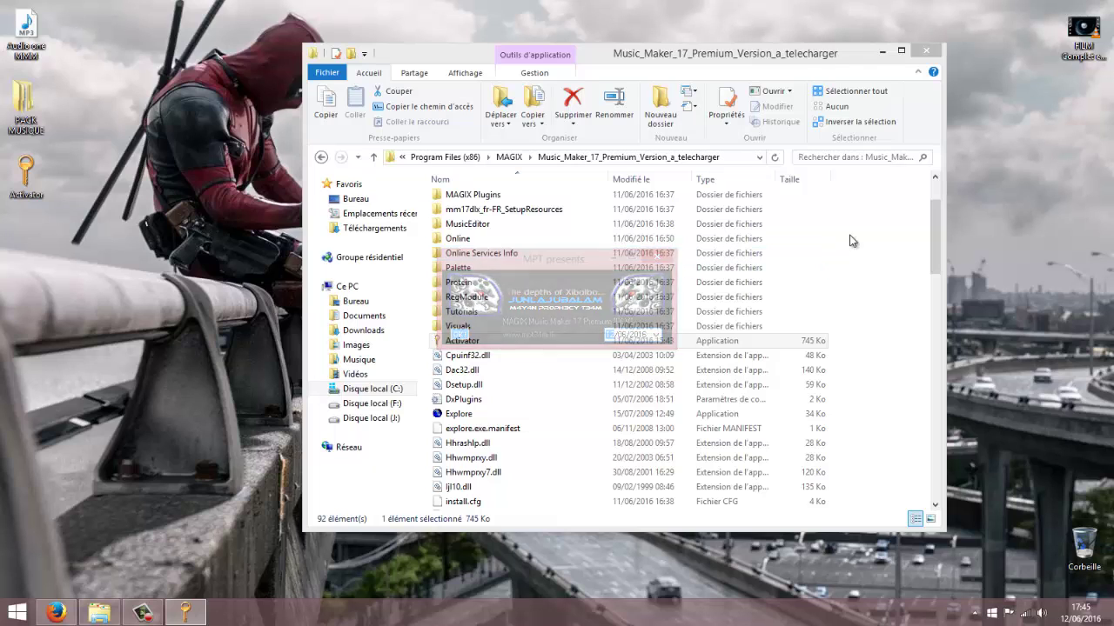
click(889, 272)
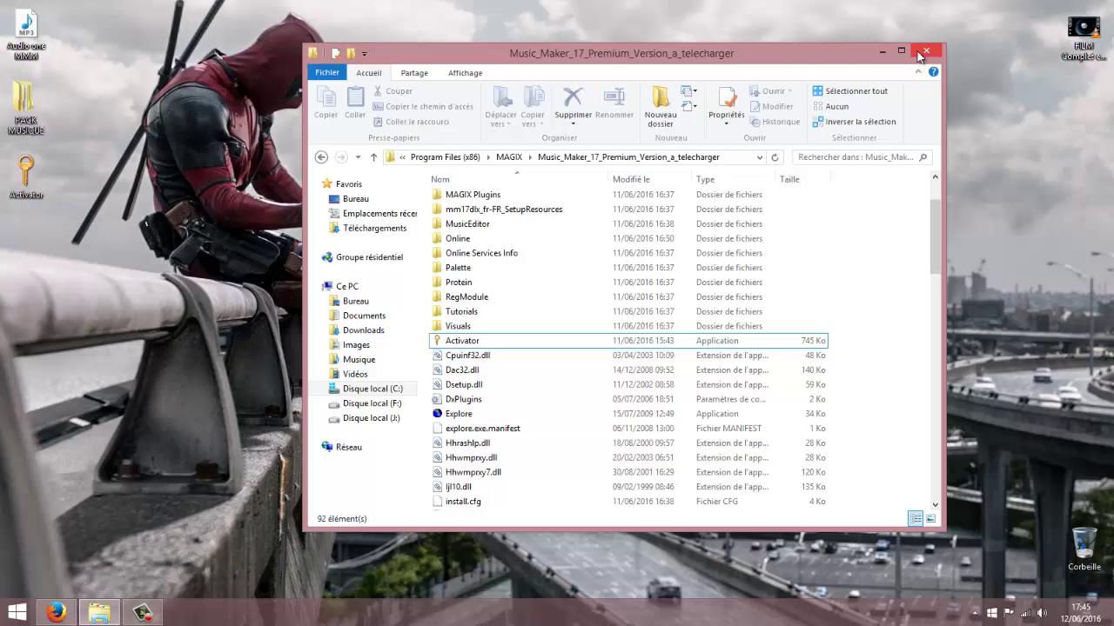
click(452, 345)
scroll(940, 248, up, 2)
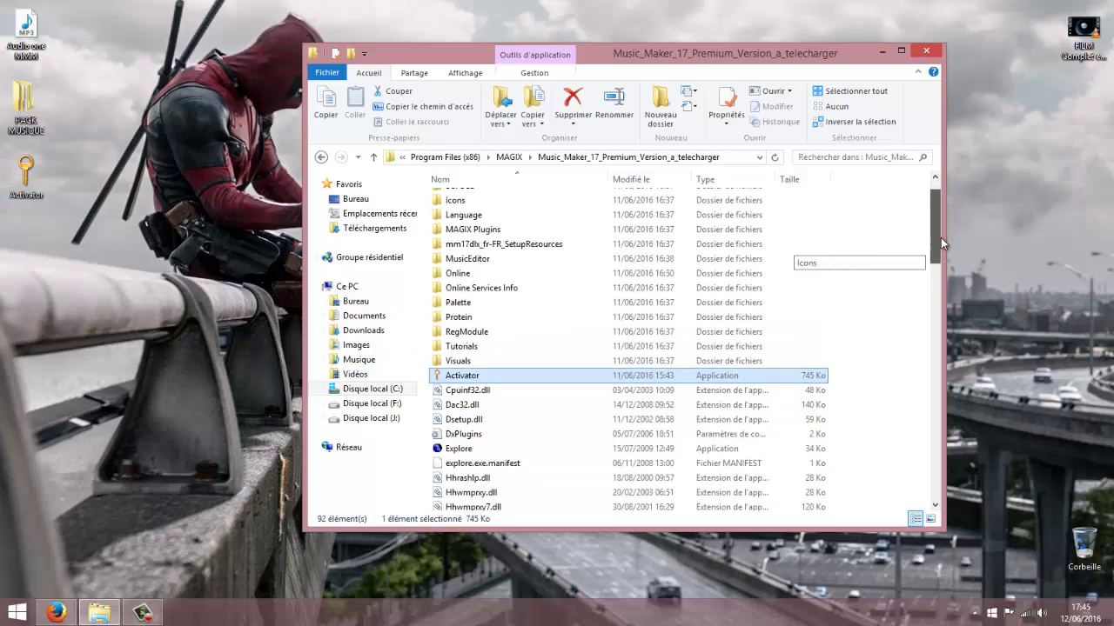
drag(906, 267, 908, 224)
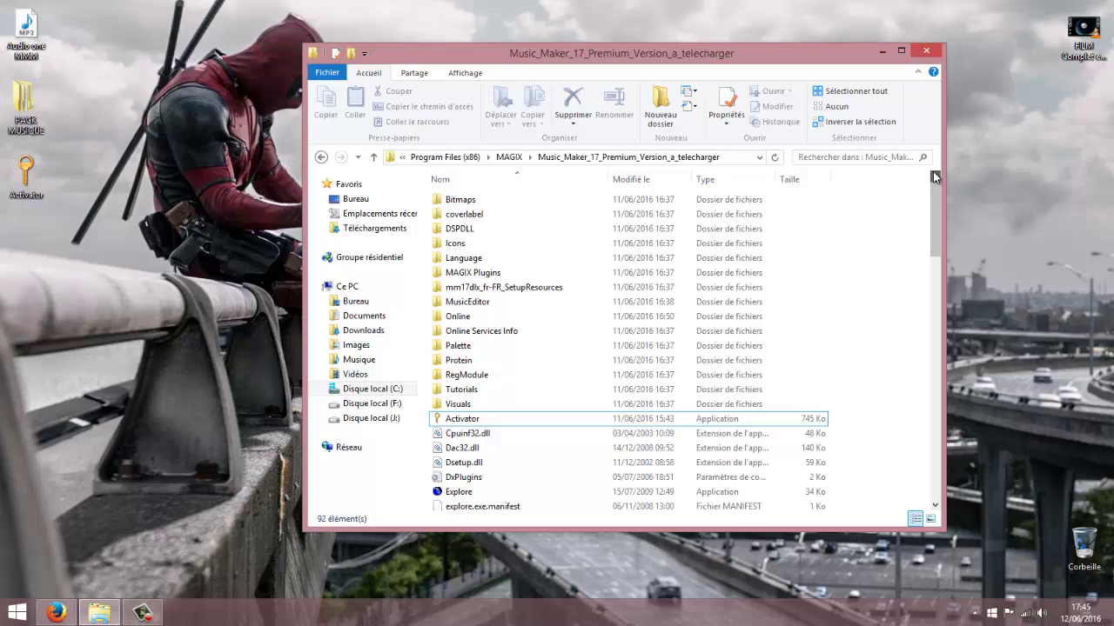
Minimize the folder window and launch MAGIX Music Maker 17
click(882, 55)
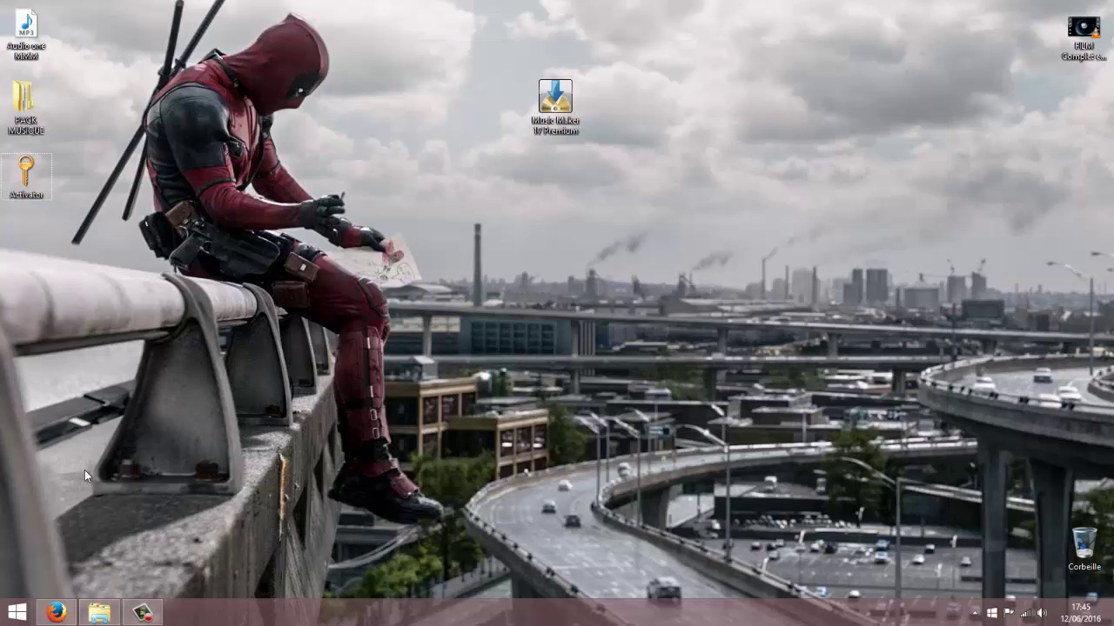
click(17, 612)
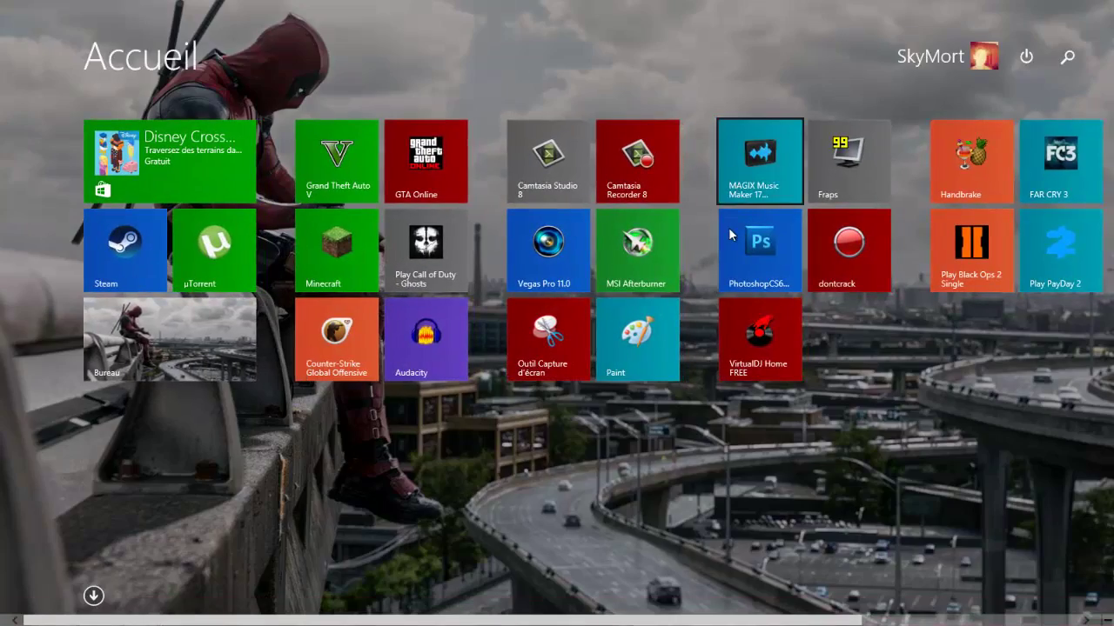
click(728, 163)
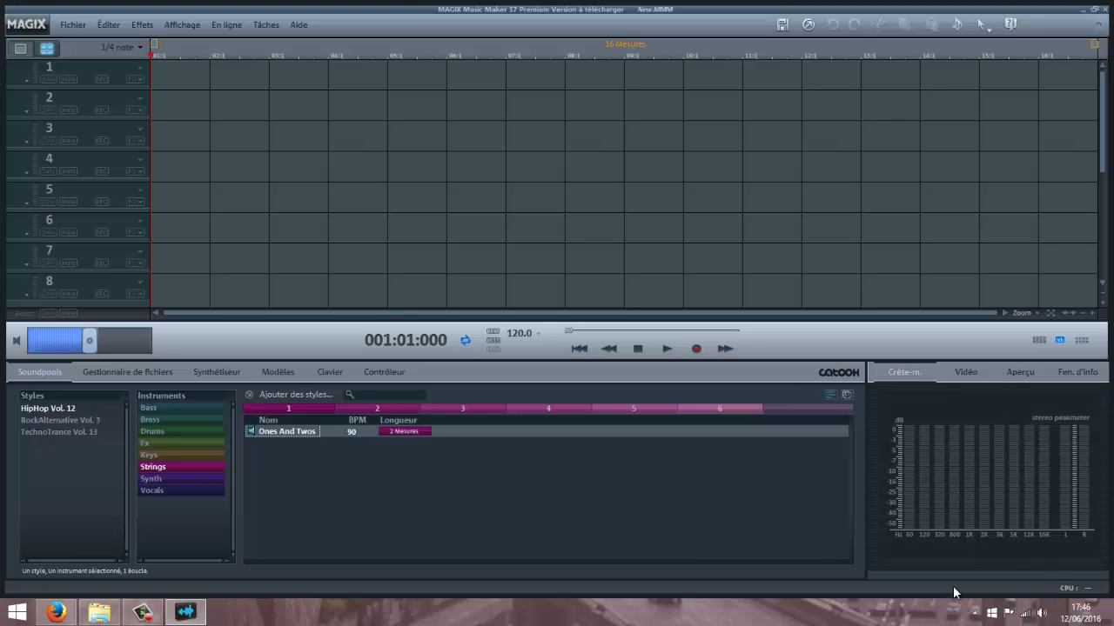
Browse the Bass loops of the TechnoTrance Vol. 13 and HipHop Vol. 12 styles
click(161, 406)
click(63, 431)
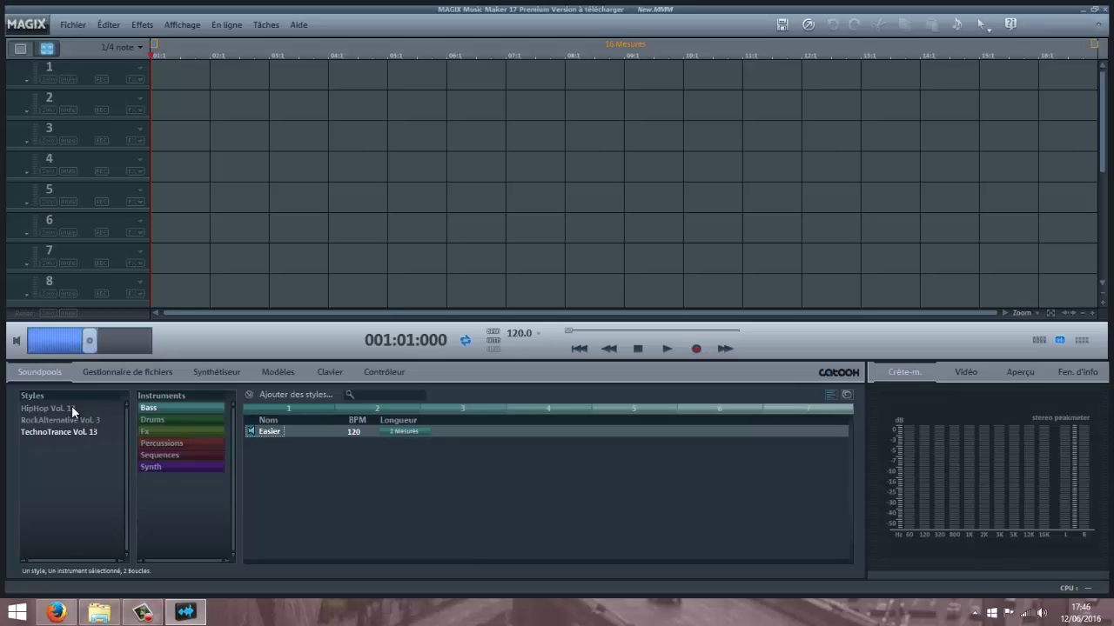
click(64, 405)
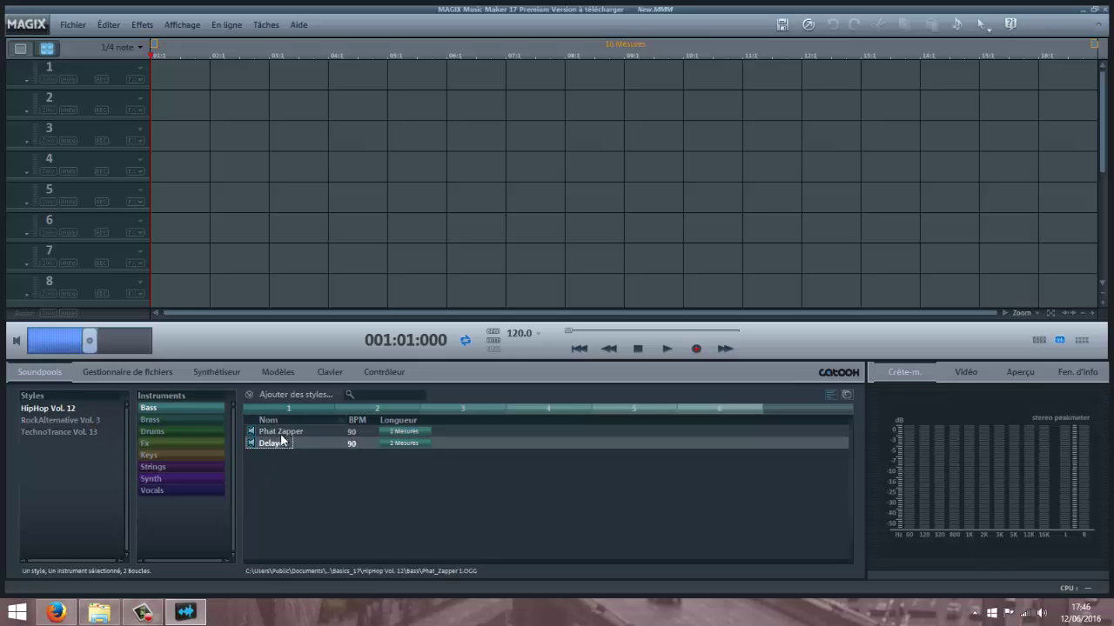
Preview the HipHop Vol. 12 loops Phat Zapper and Delayed, Ones And Twos Fh in Brass, and Ones And Twos in Strings
click(279, 433)
click(280, 443)
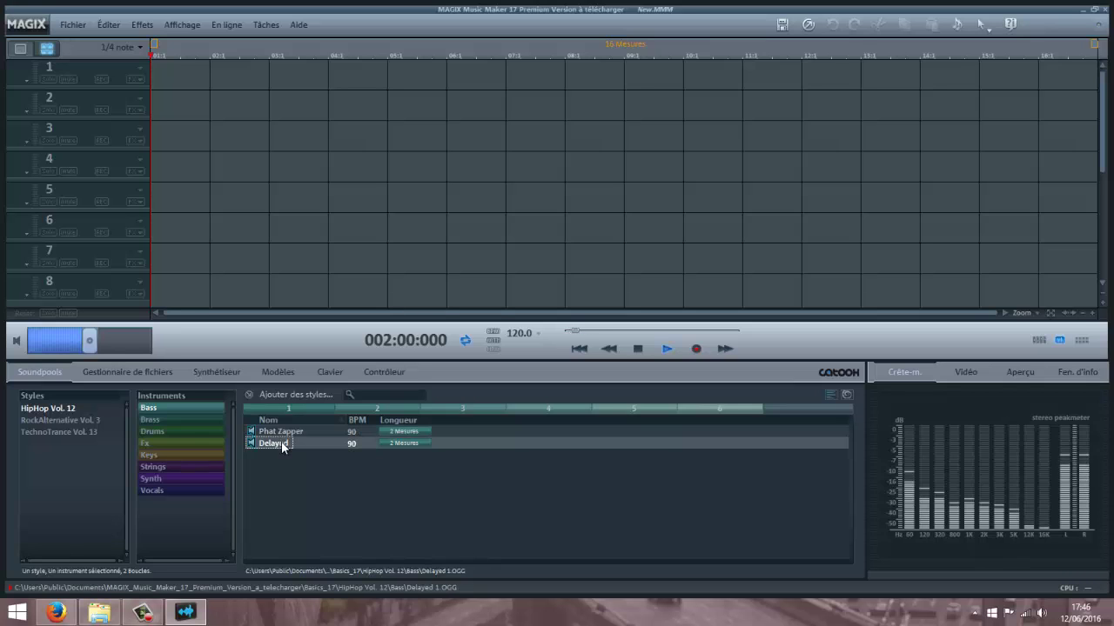
click(215, 429)
click(289, 435)
click(179, 467)
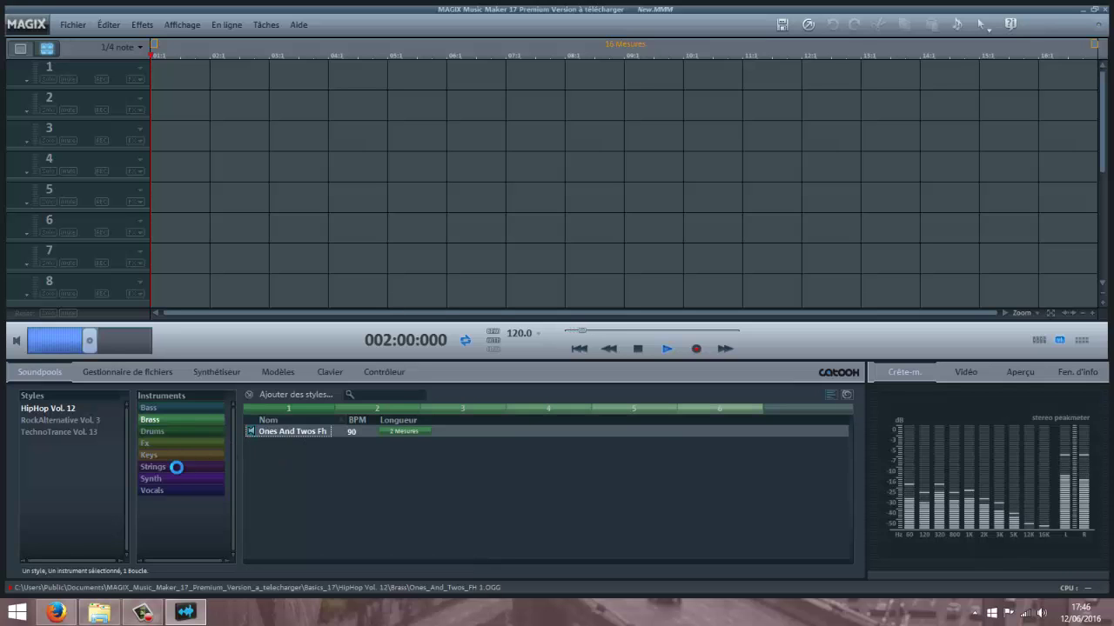
click(280, 433)
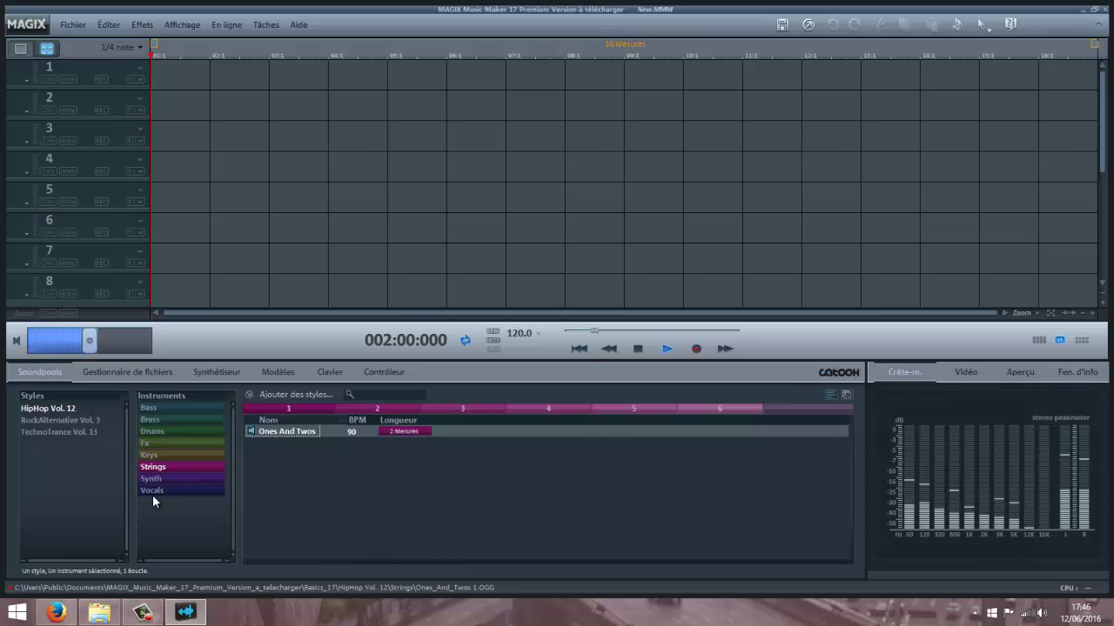
Preview the Attack A guitar loop of the RockAlternative Vol. 3 style and stop its playback
click(63, 421)
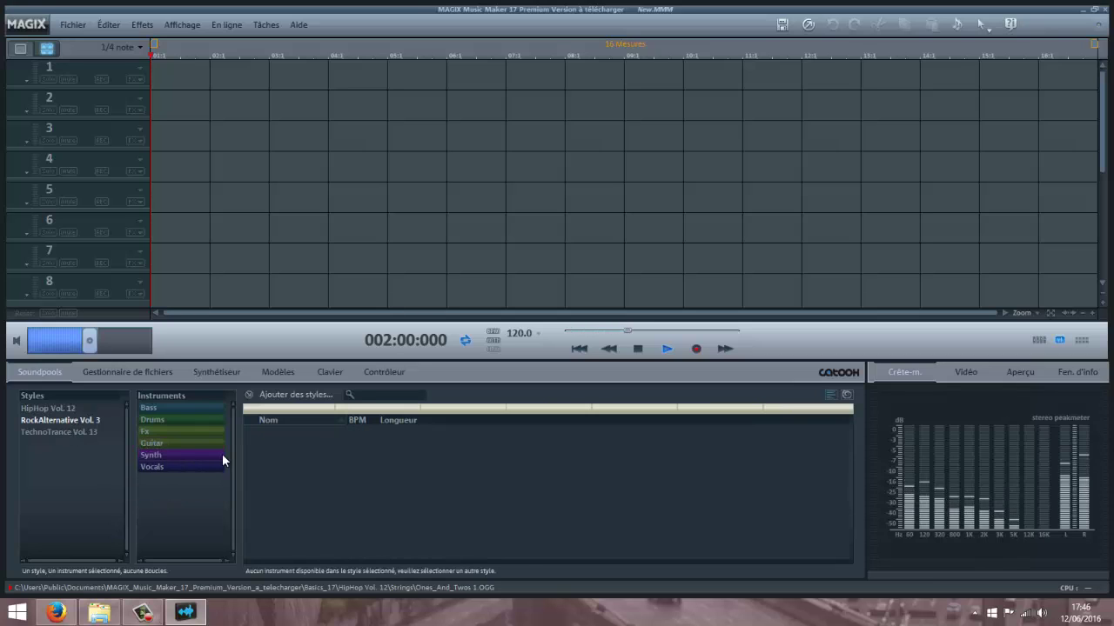
click(165, 443)
click(274, 432)
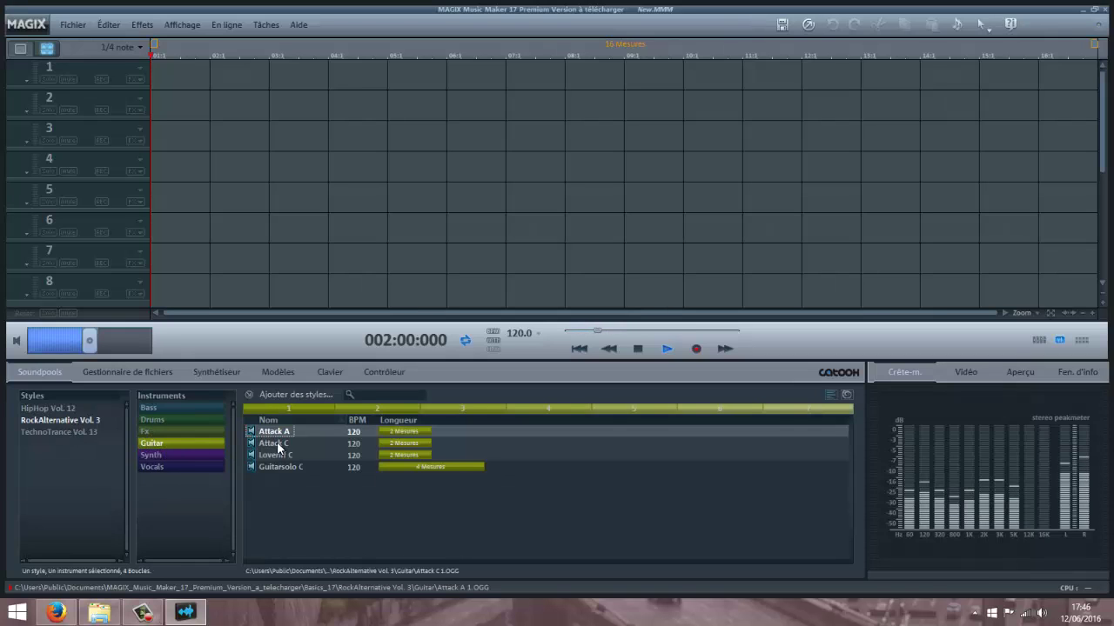
click(276, 432)
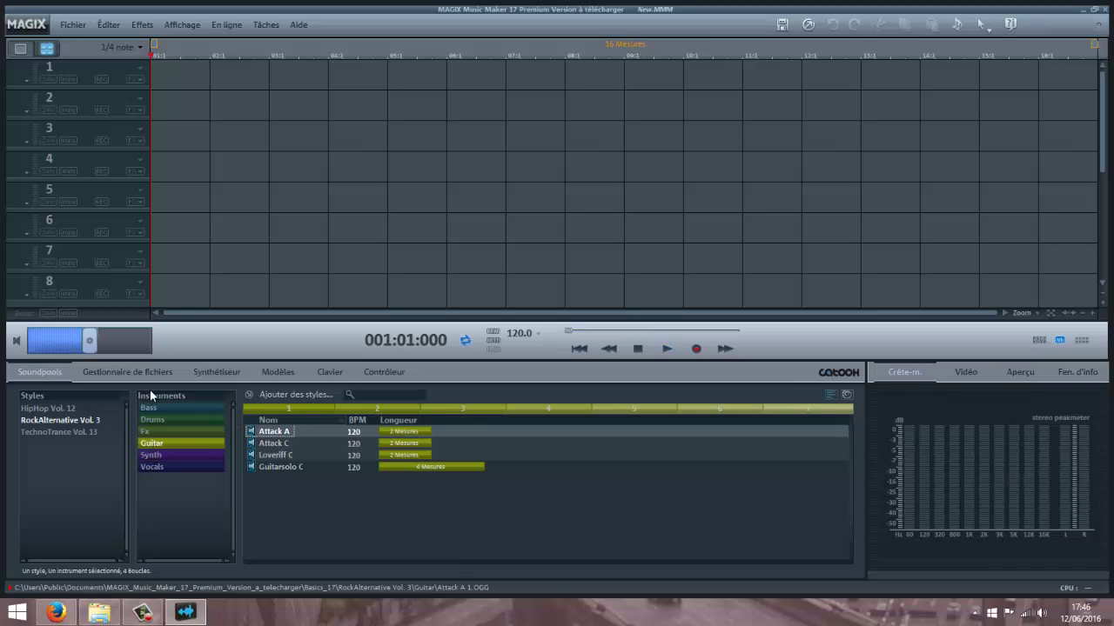
Place the Beatofdeath A drum loop of RockAlternative Vol. 3 at the start of track 1
click(157, 419)
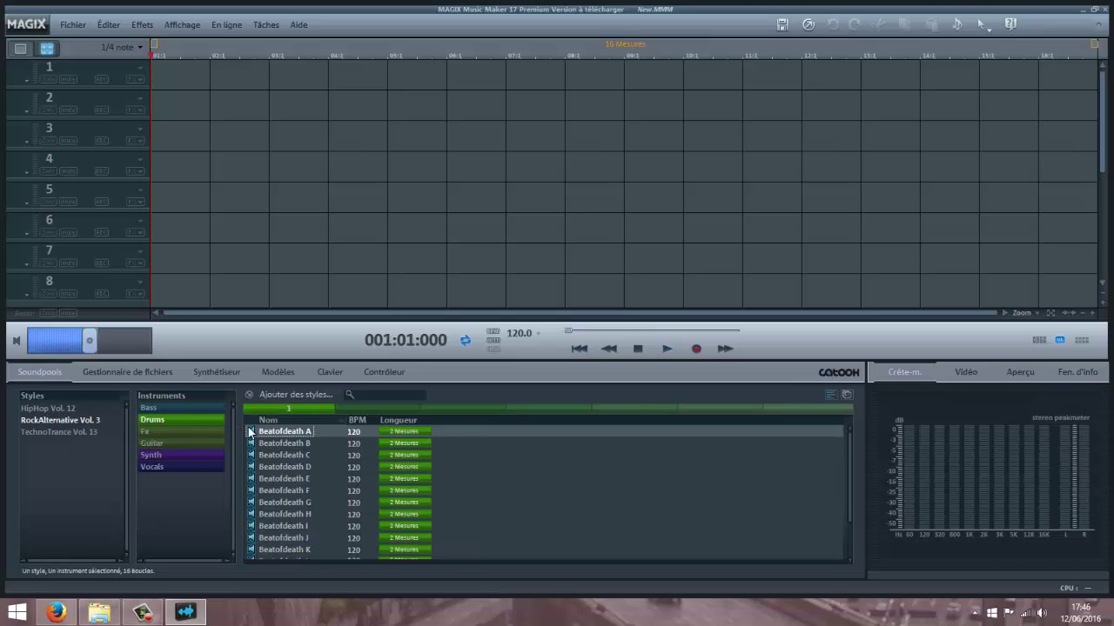
drag(272, 432, 180, 75)
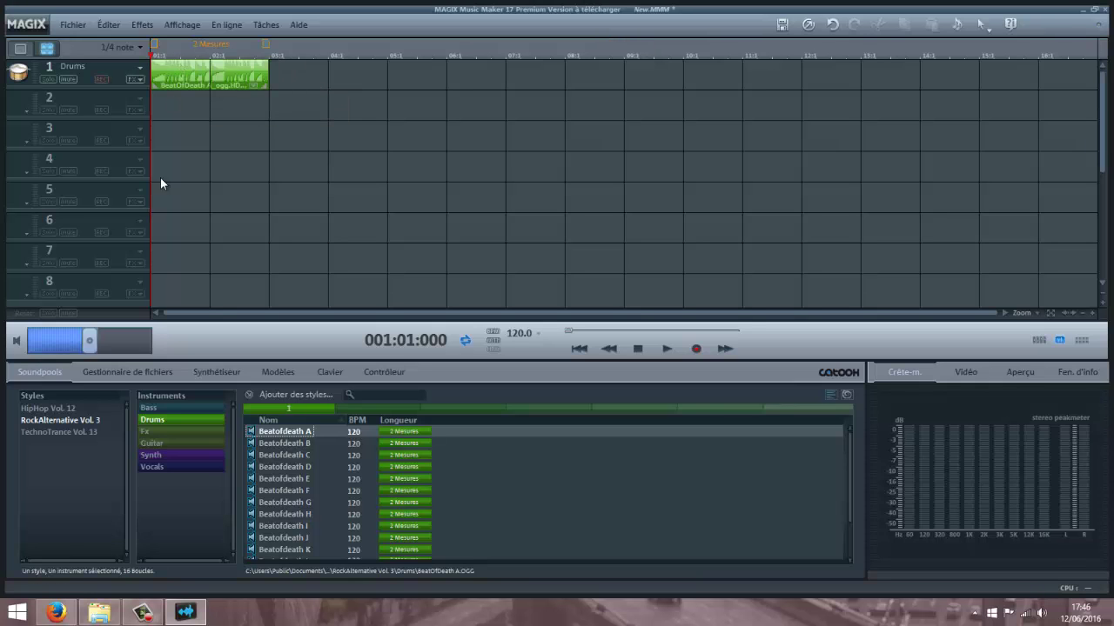
Switch to Firefox, open the bookmarked "Download soundpool Torrents - Kickass Torrents" page in a new tab, and minimize the browser
click(57, 612)
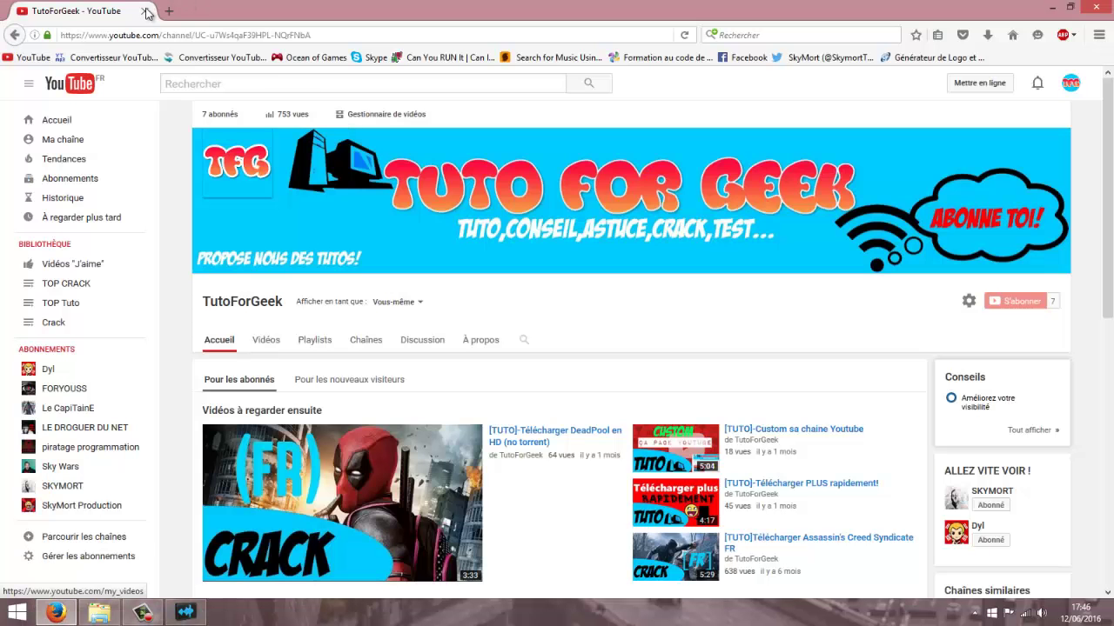
key(ctrl+t)
click(926, 35)
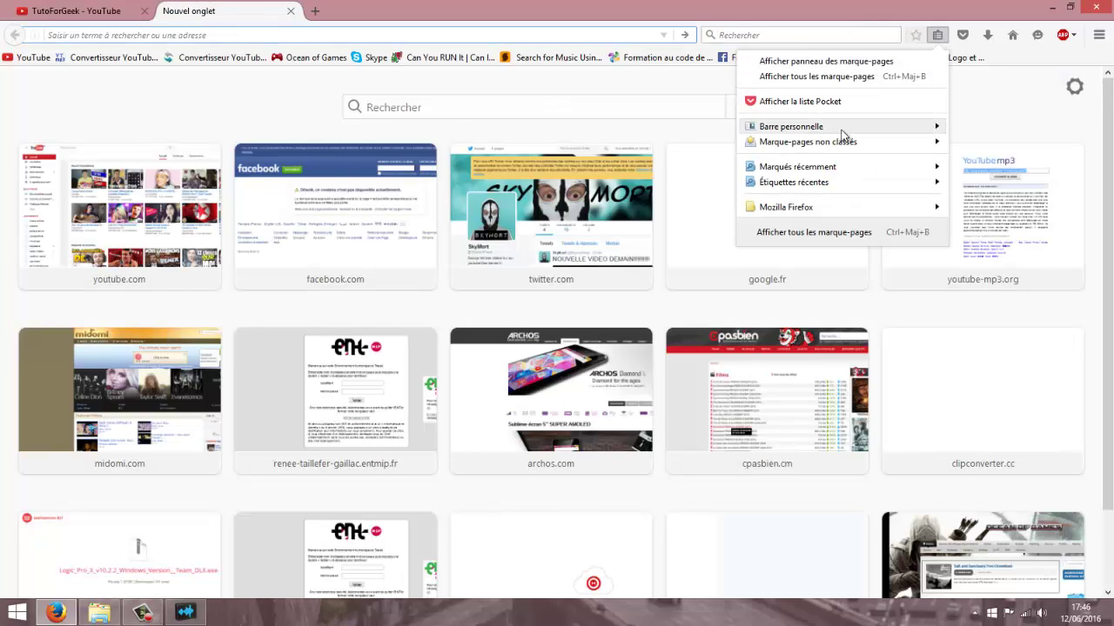
mouse_move(840, 141)
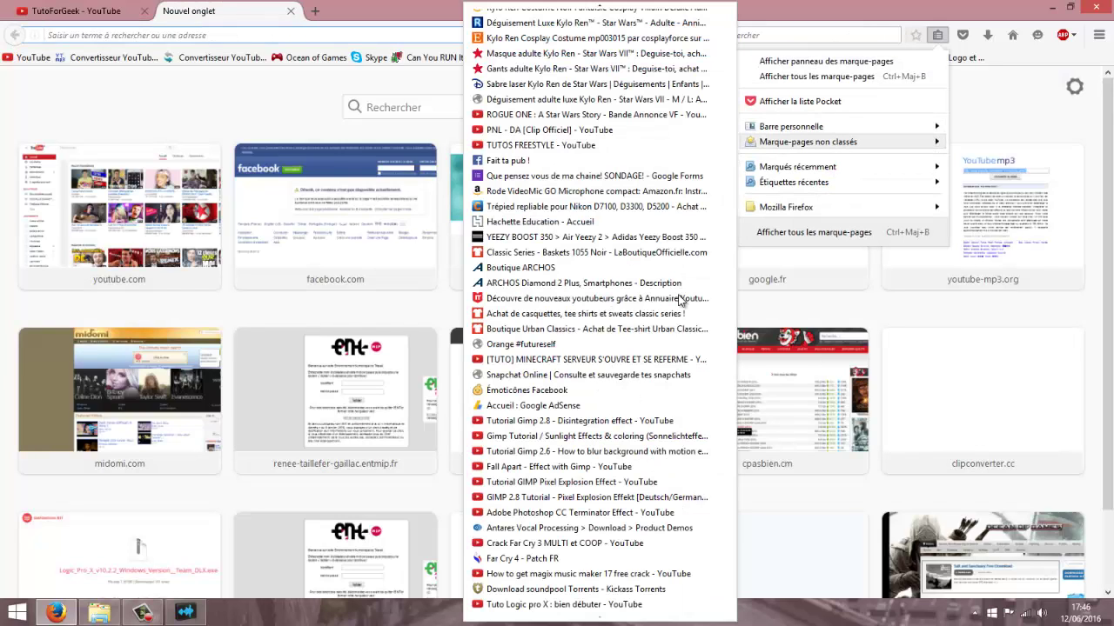
click(641, 589)
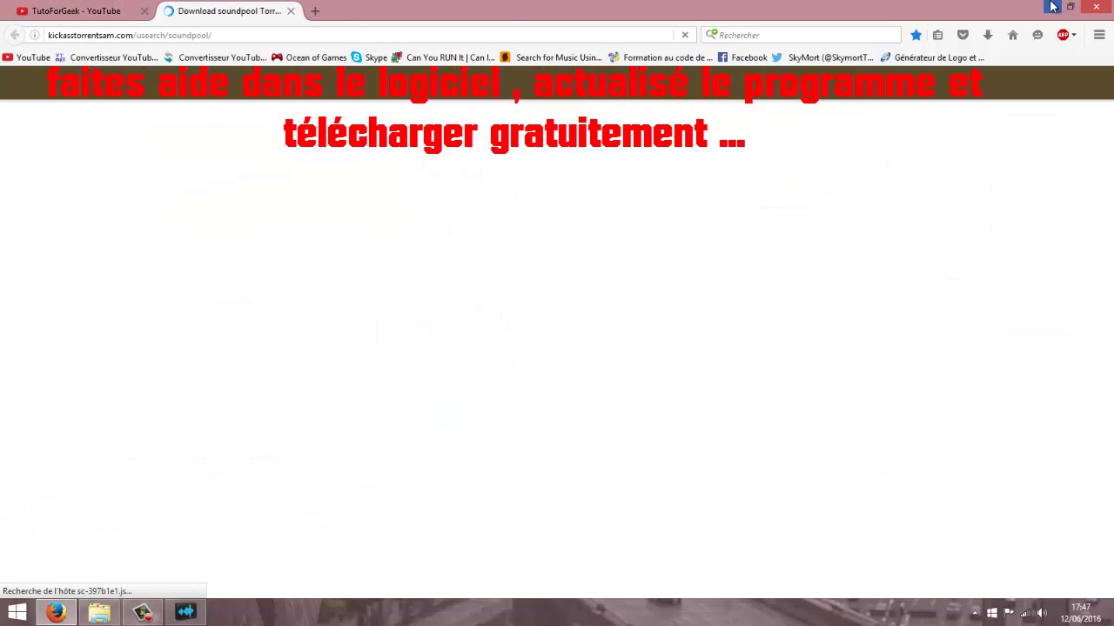
click(1052, 7)
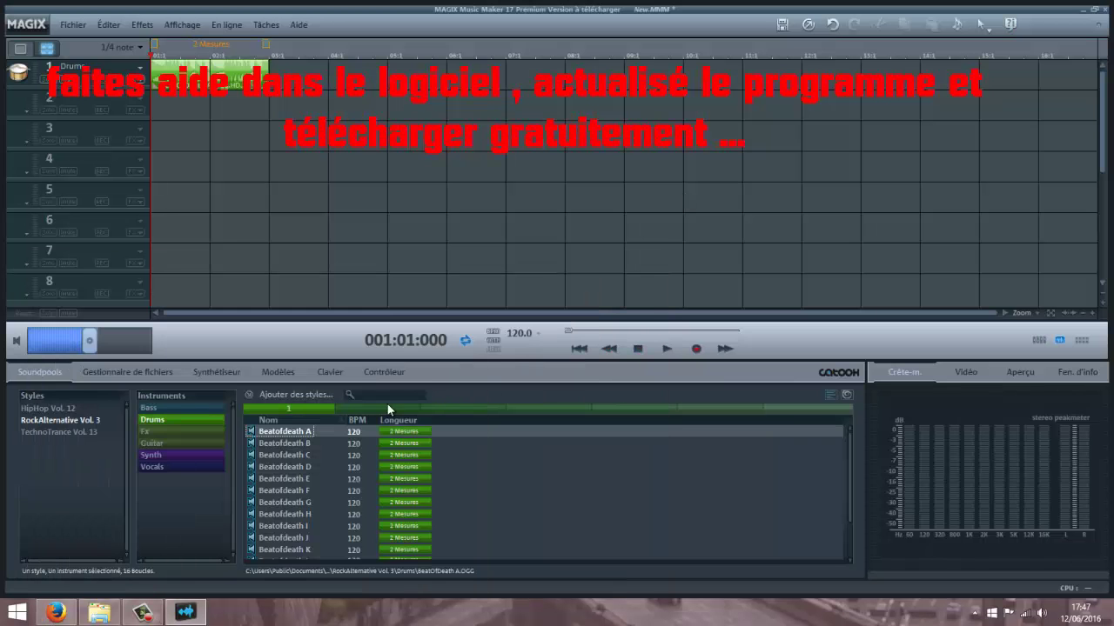
Try to add new styles from the PACK MUSIQUE folder located under Ce PC > Bureau
click(284, 395)
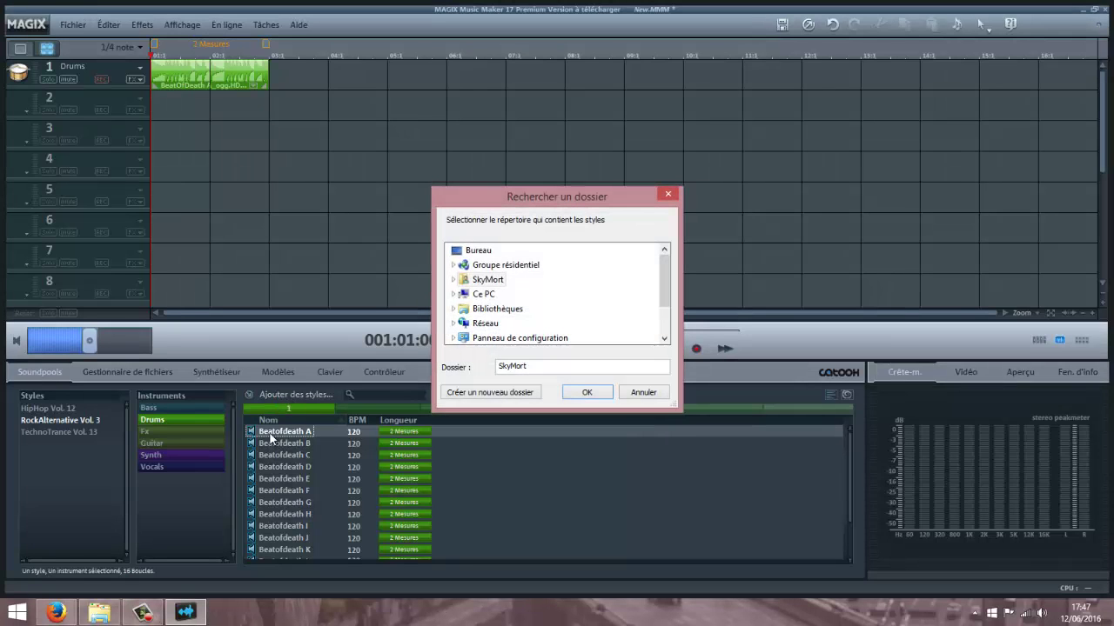
click(483, 294)
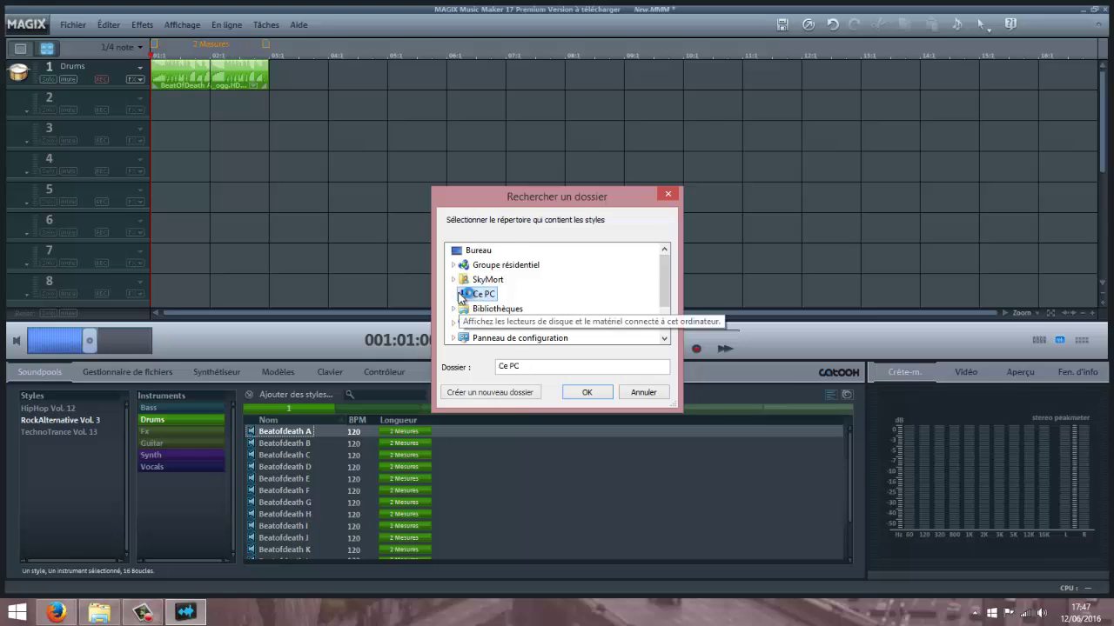
double_click(483, 294)
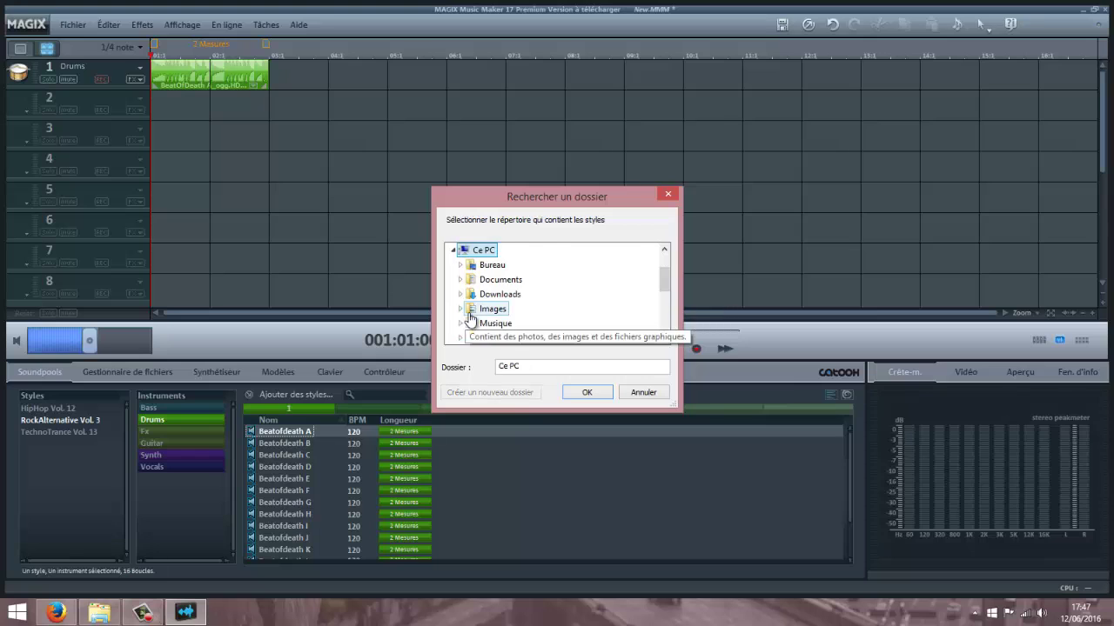
click(486, 266)
double_click(486, 266)
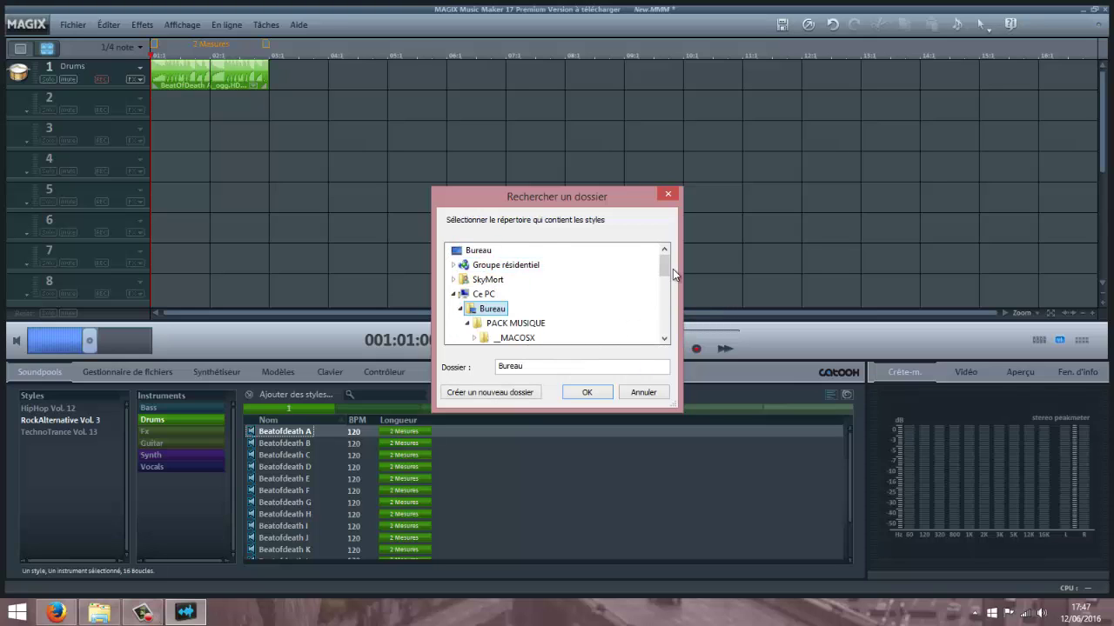
scroll(666, 273, down, 1)
click(509, 294)
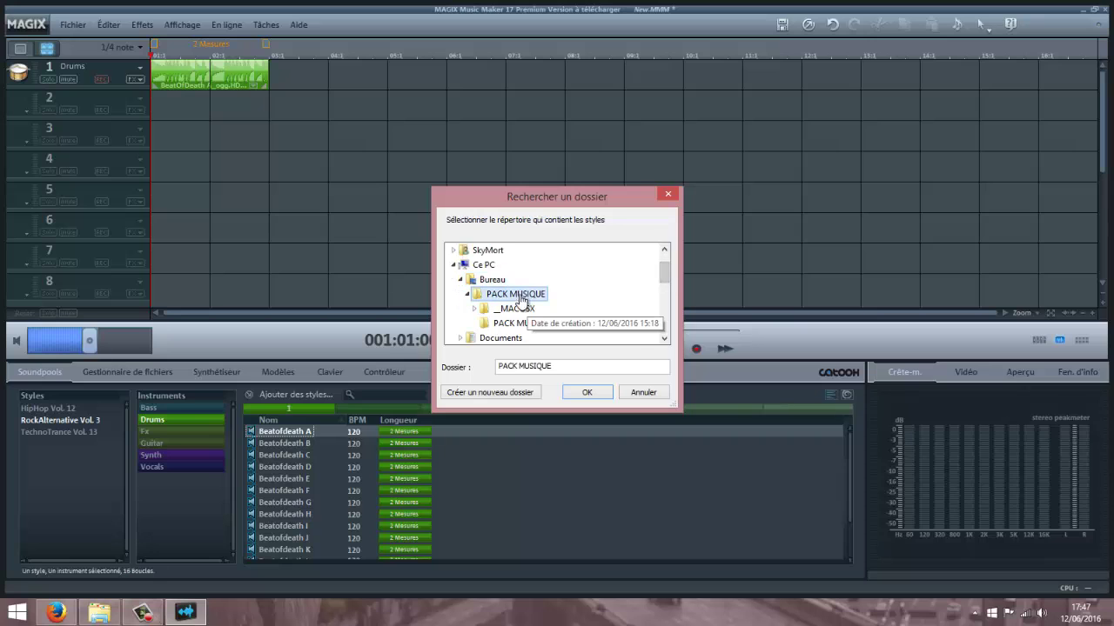
click(584, 392)
scroll(363, 498, down, 3)
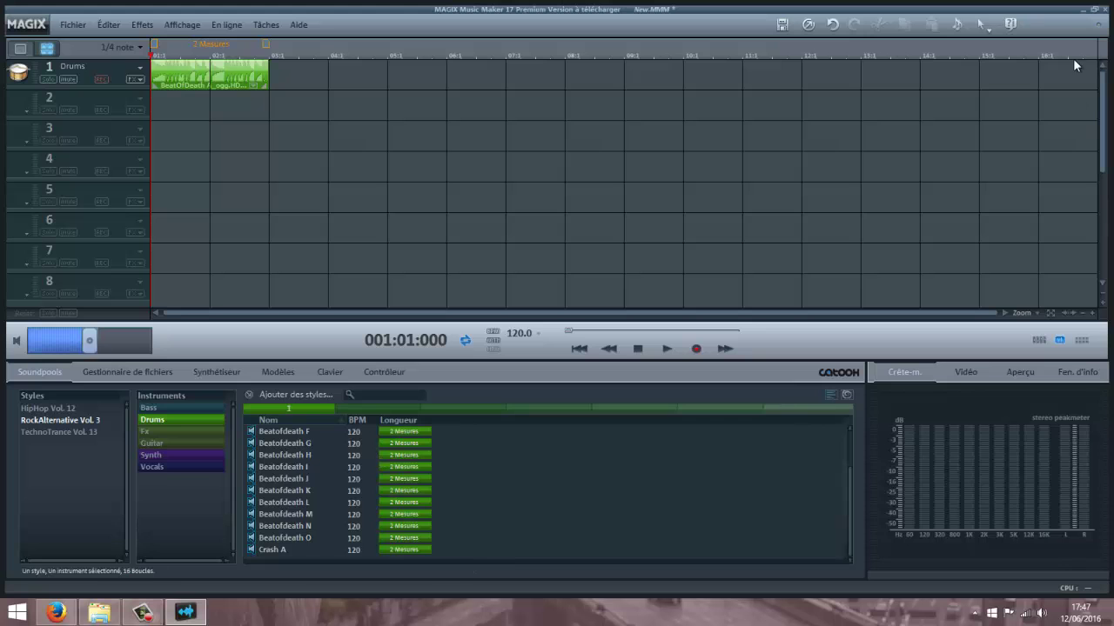
Minimize Music Maker, examine the soundpool torrent results and their sizes in Firefox, and return to the desktop
click(1084, 11)
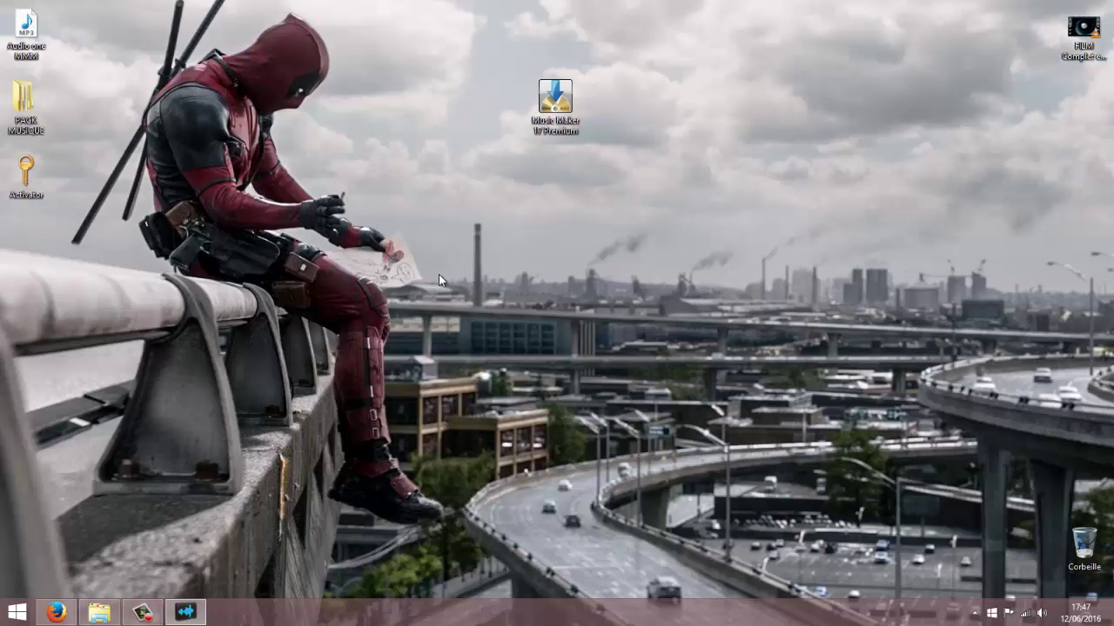
click(70, 611)
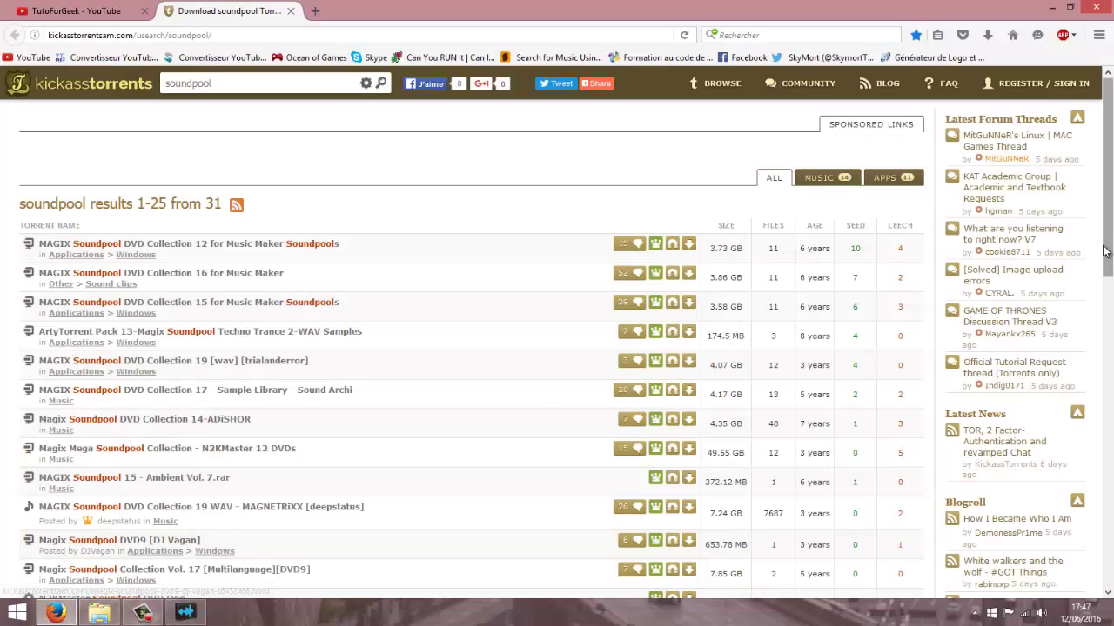
scroll(1103, 252, down, 2)
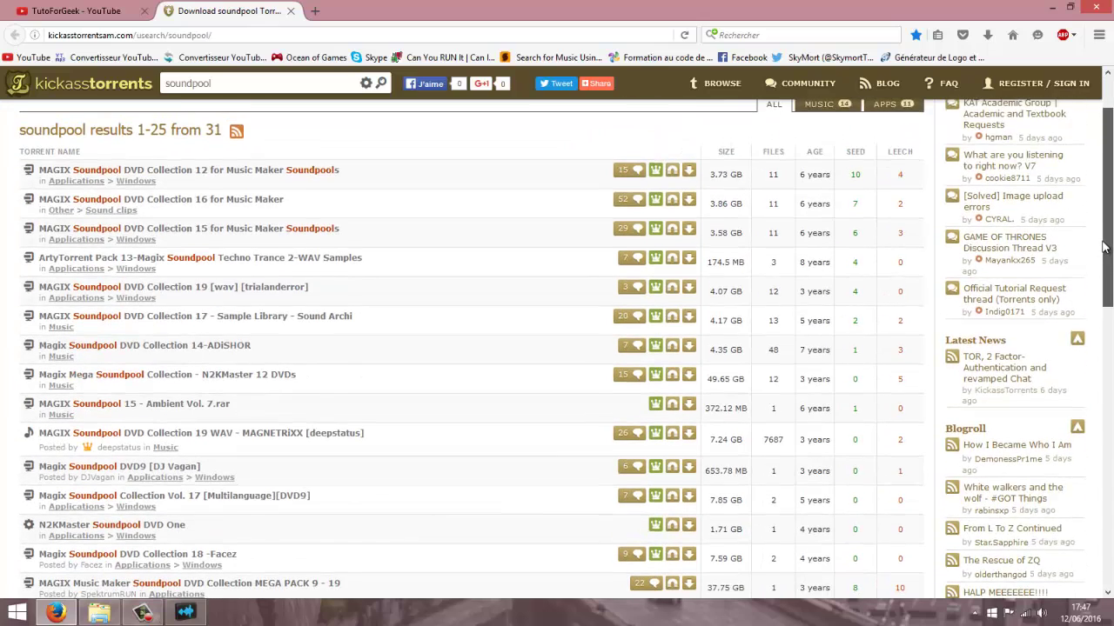
scroll(1103, 248, down, 1)
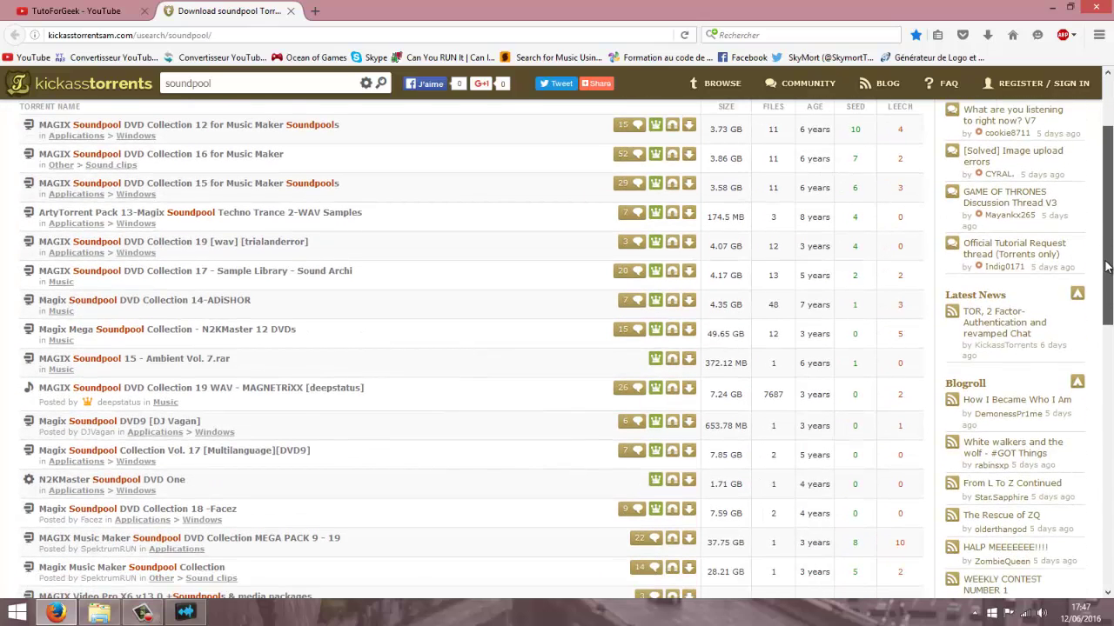
scroll(1107, 266, down, 1)
scroll(1109, 261, down, 1)
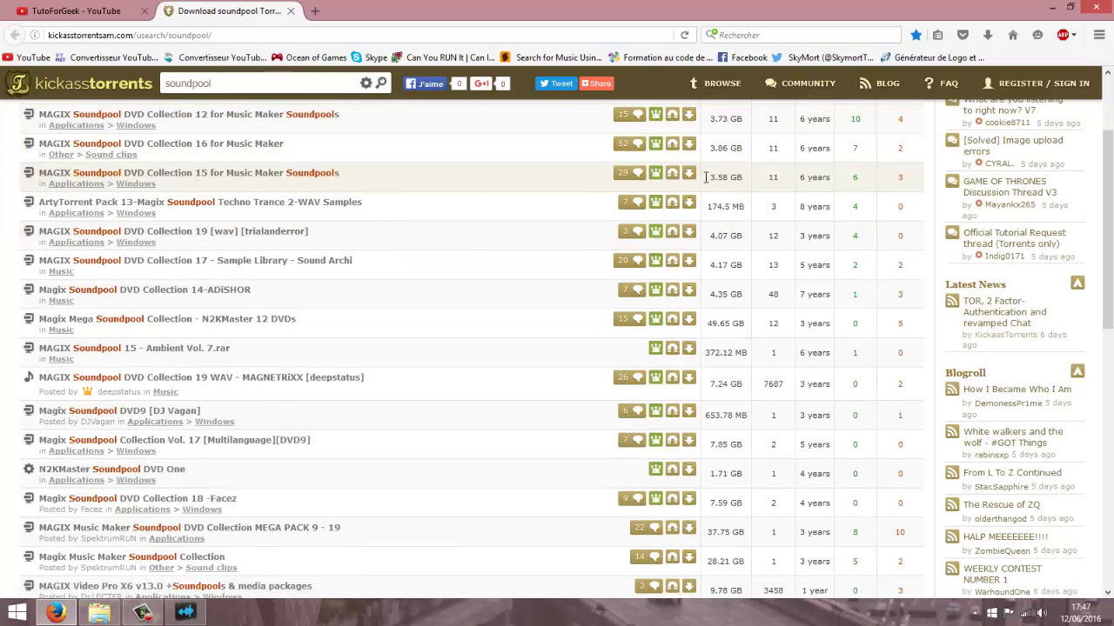
scroll(684, 444, down, 2)
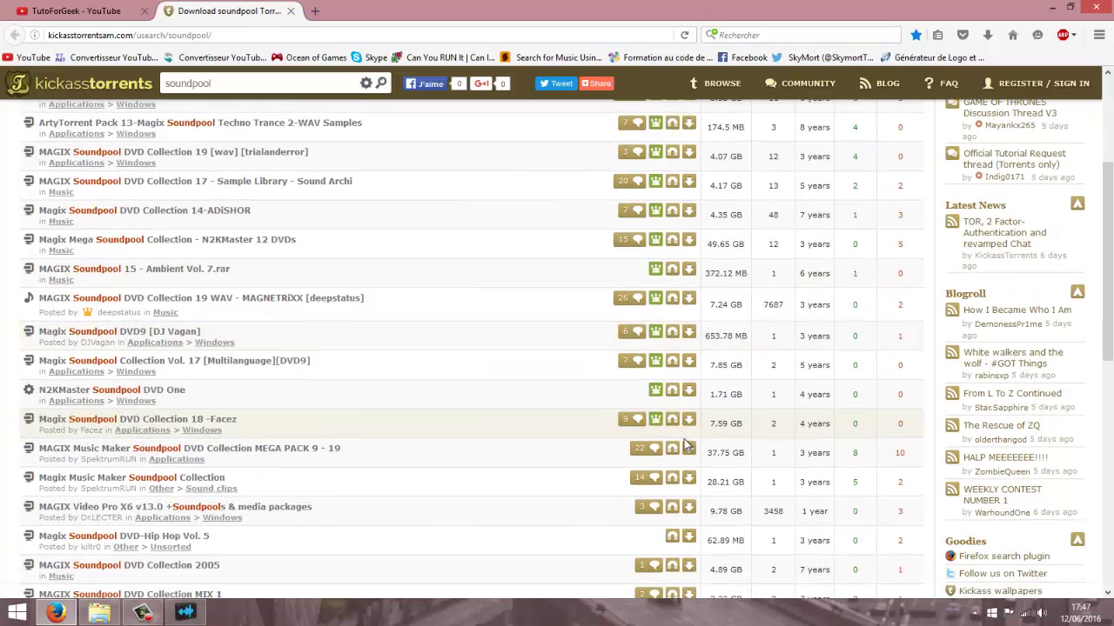
scroll(684, 443, down, 2)
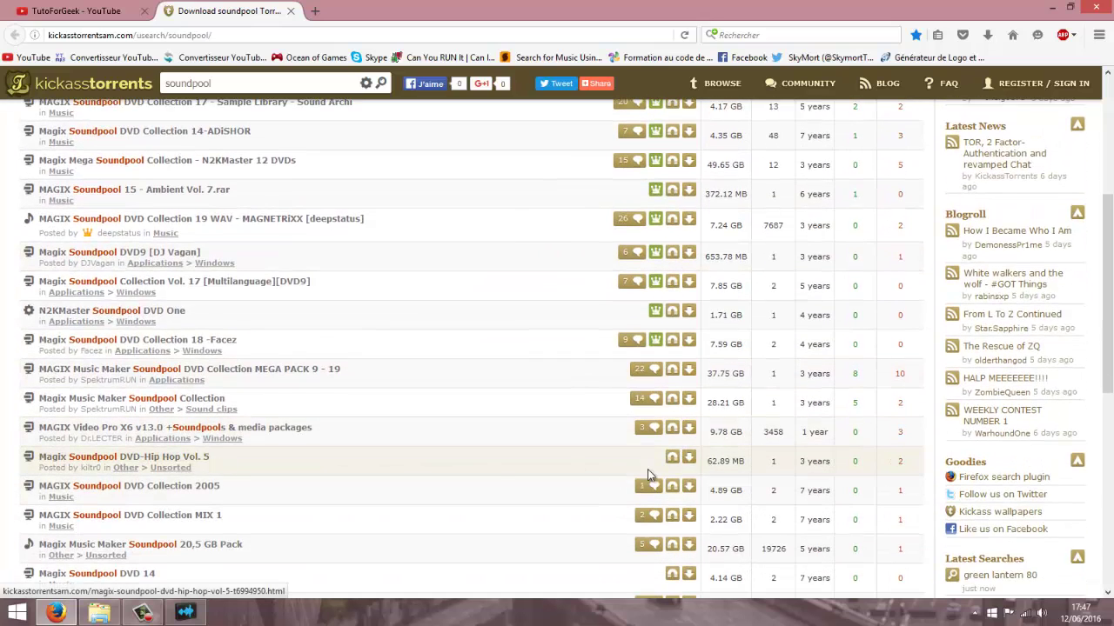
scroll(715, 513, down, 2)
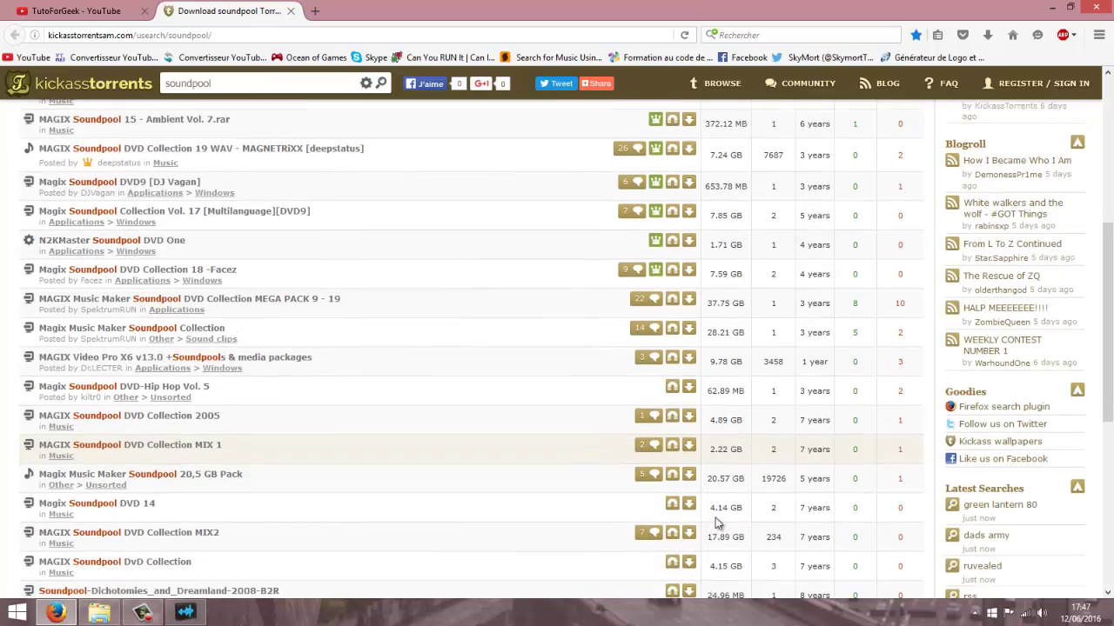
drag(708, 470, 741, 472)
click(730, 473)
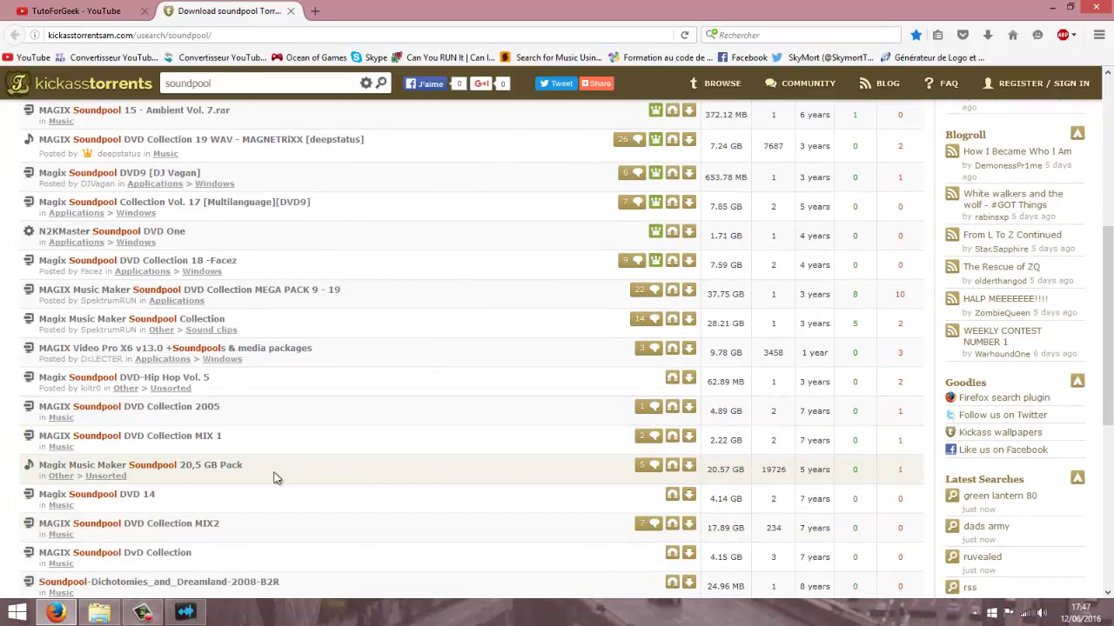
scroll(609, 472, down, 4)
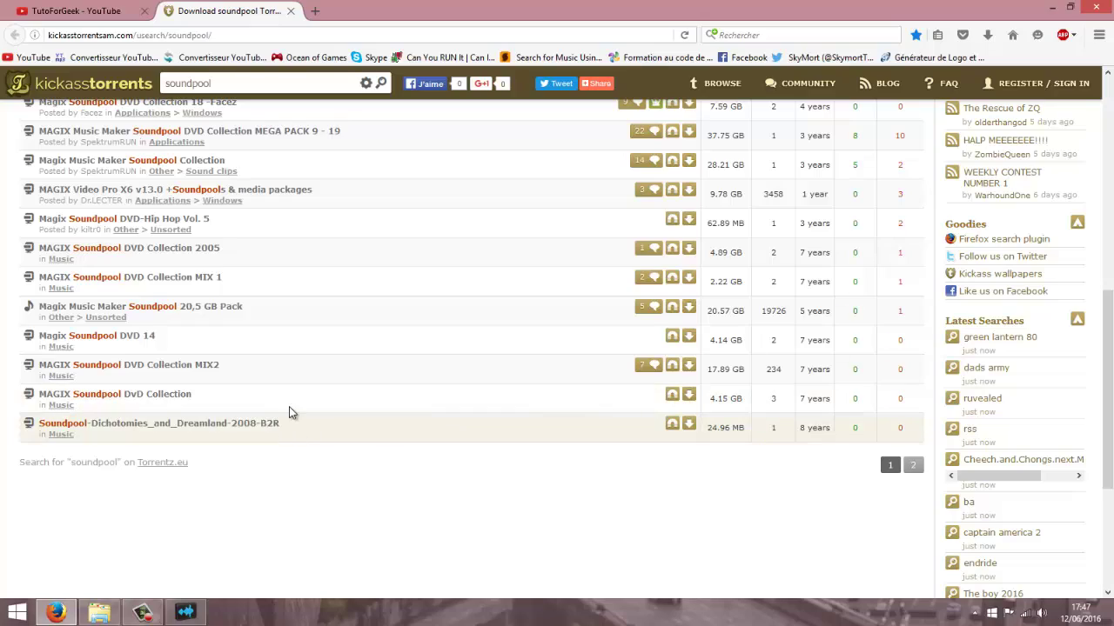
scroll(290, 410, up, 12)
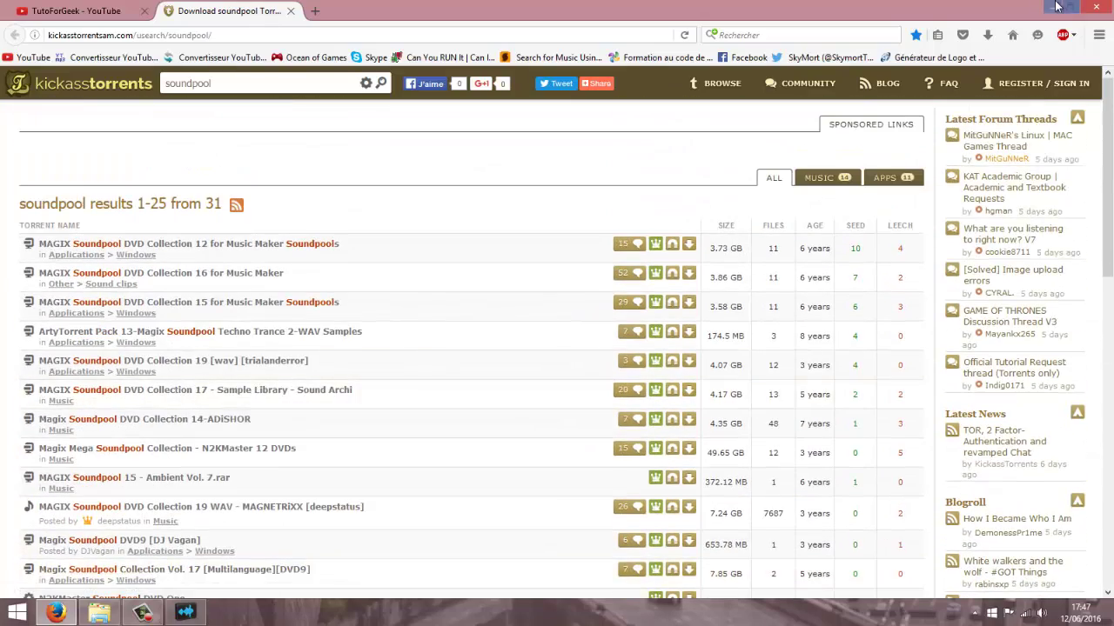
key(super+d)
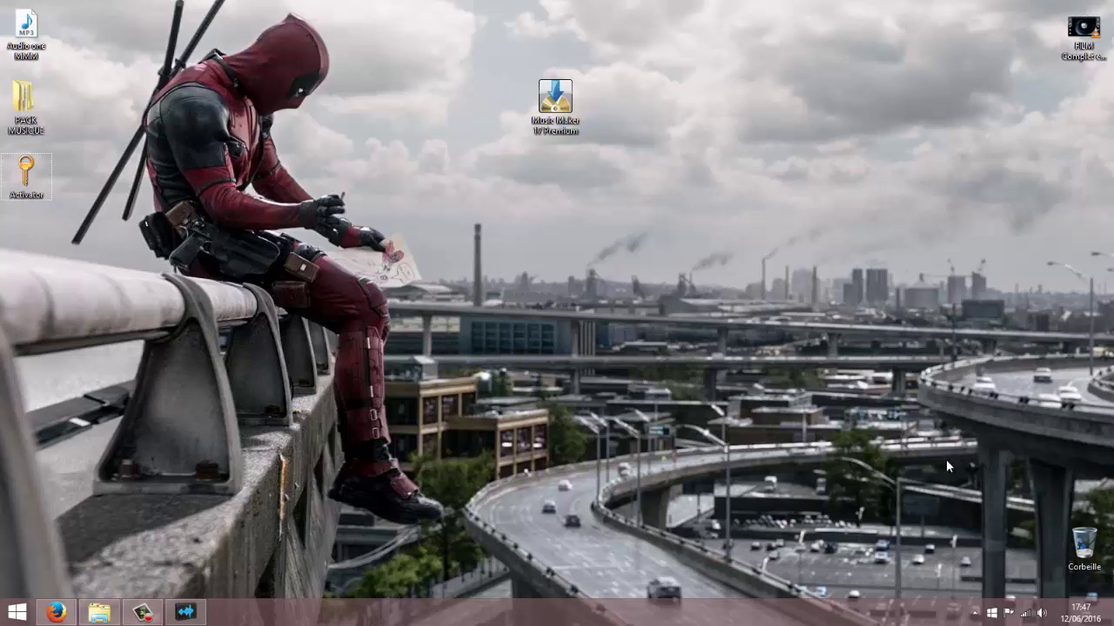
click(974, 613)
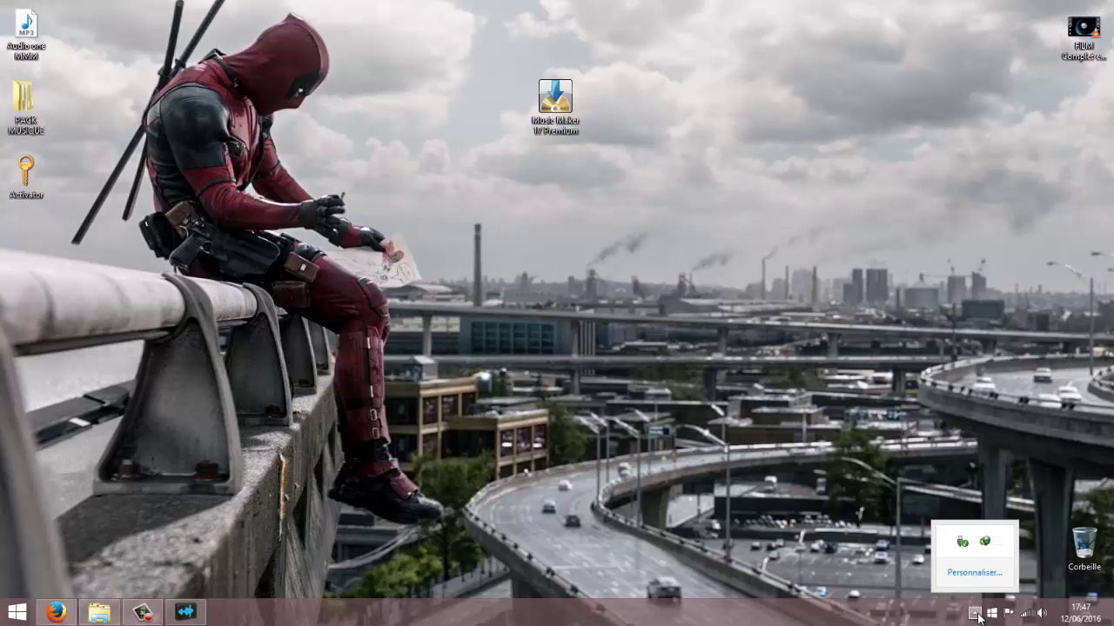
click(974, 613)
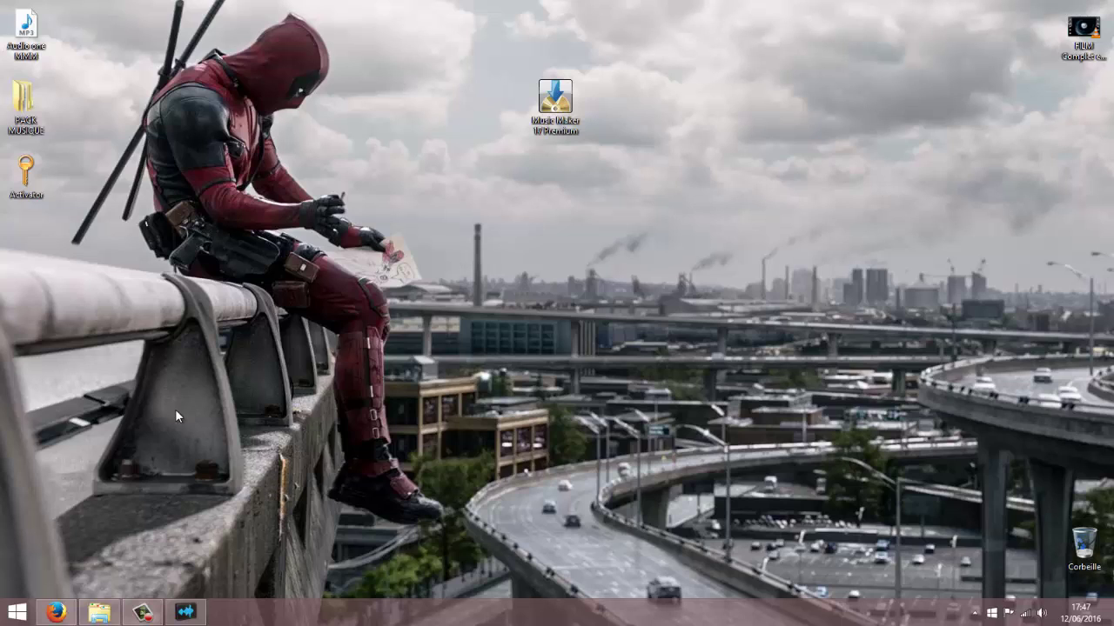
click(142, 612)
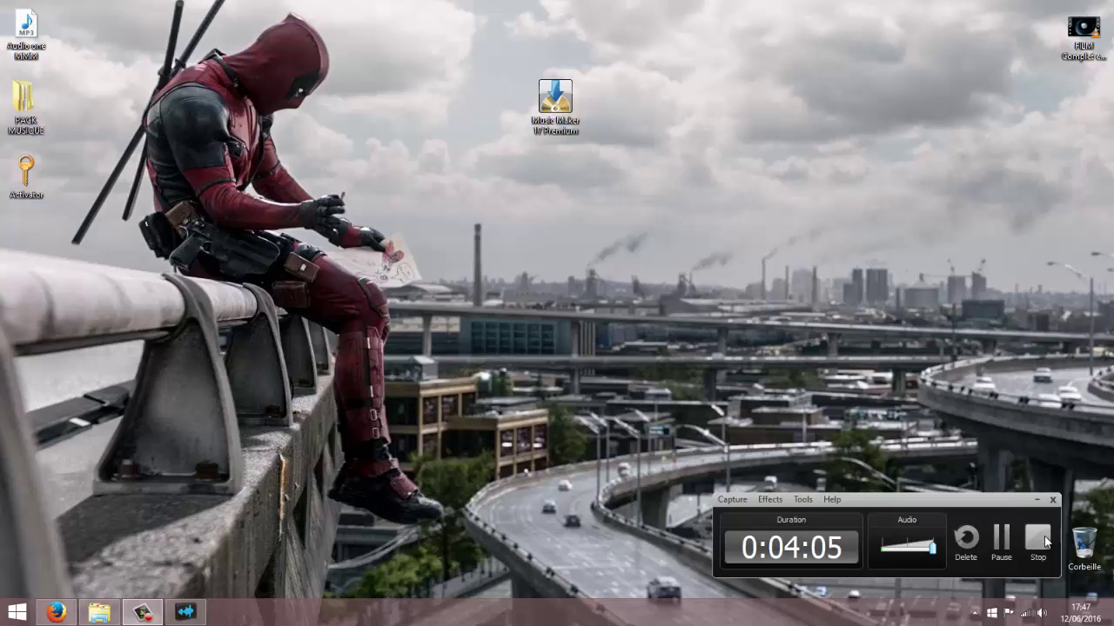
click(1044, 542)
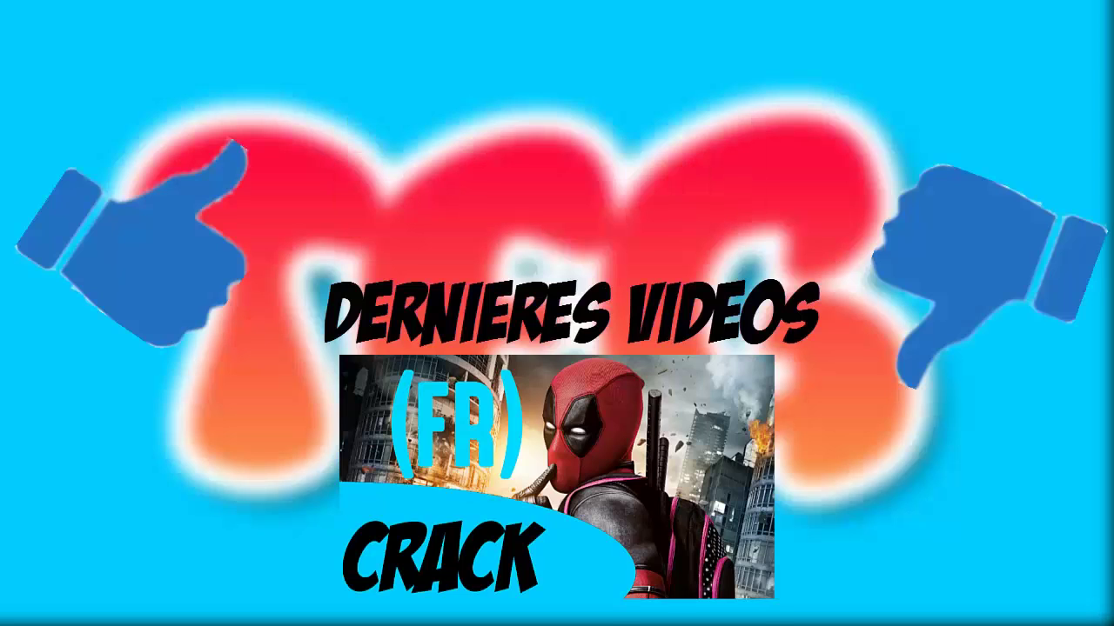